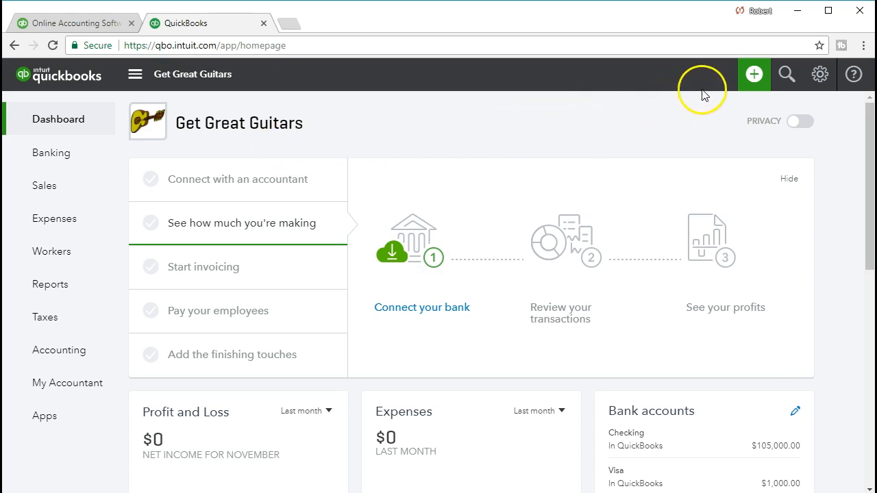
Step: Start a new sales receipt and add String Music as a new customer, saving its customer information
left_click(754, 76)
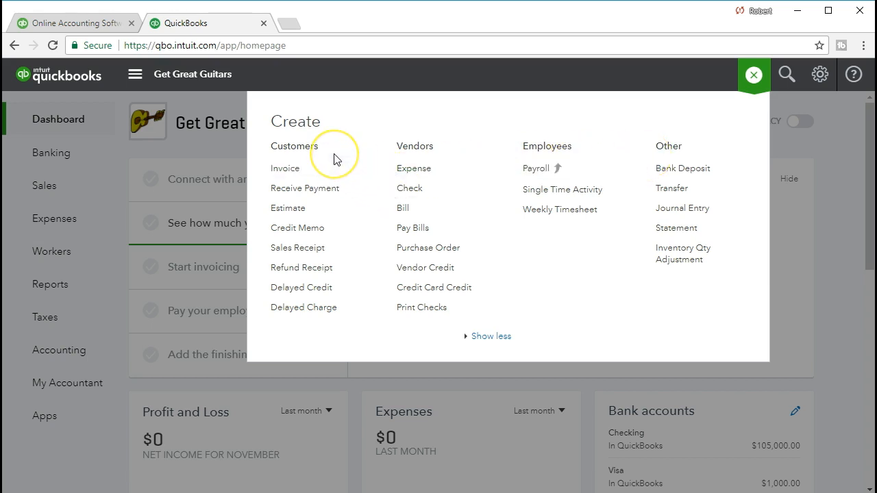
left_click(332, 257)
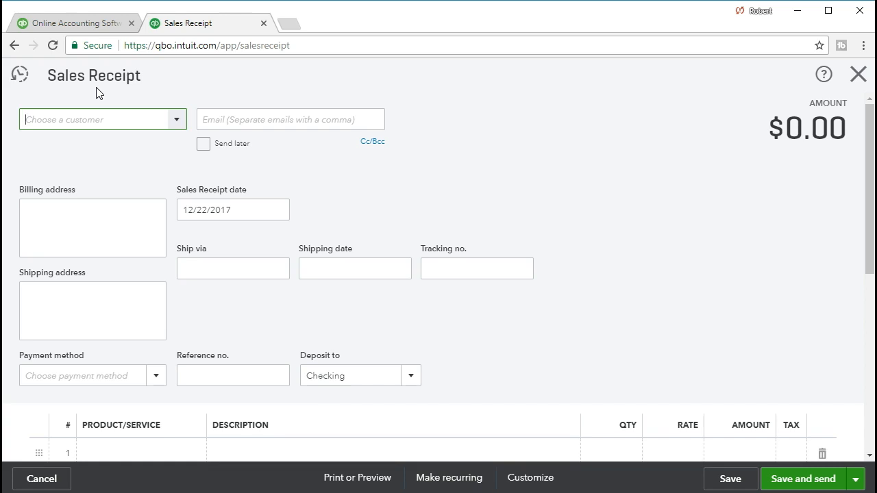
left_click(176, 122)
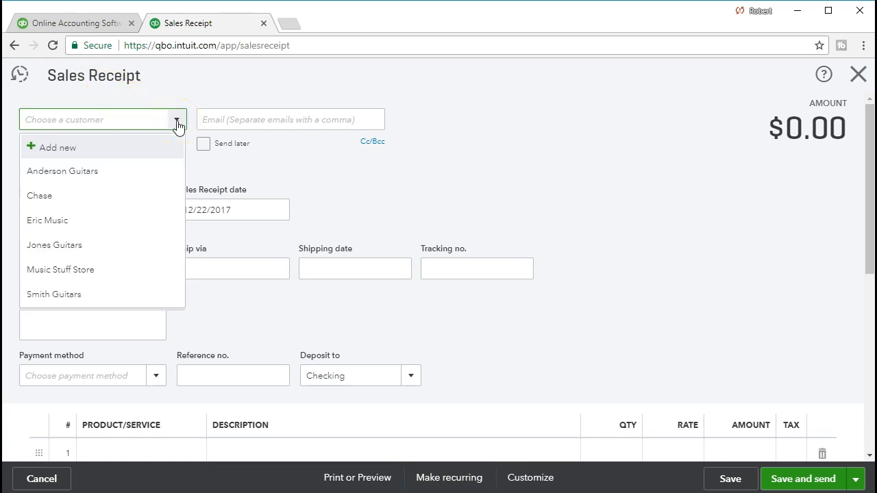
type("String Music")
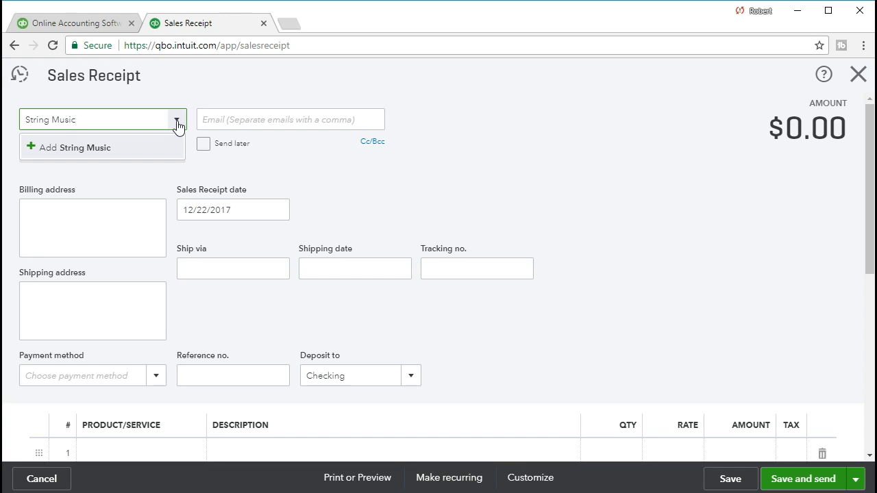
left_click(129, 149)
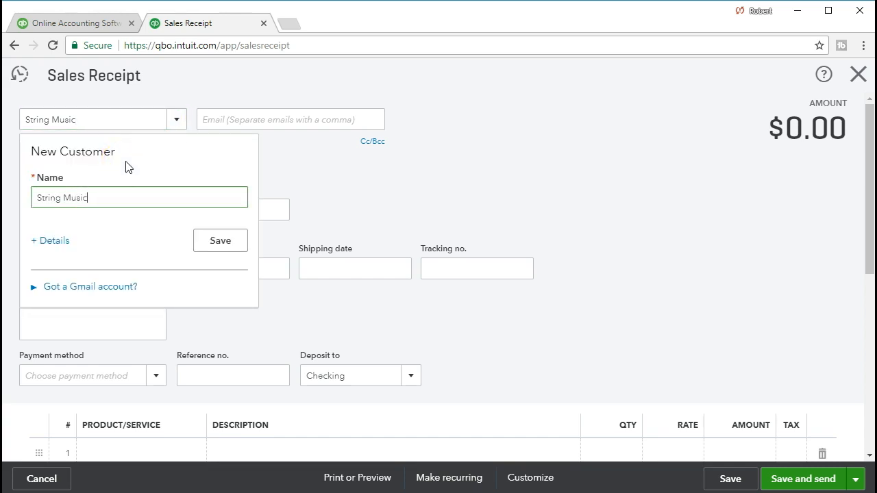
left_click(55, 248)
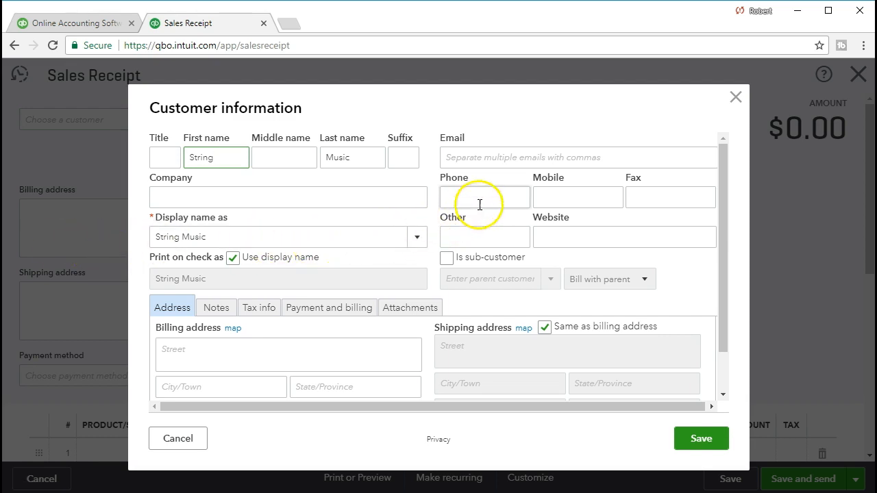
left_click(693, 432)
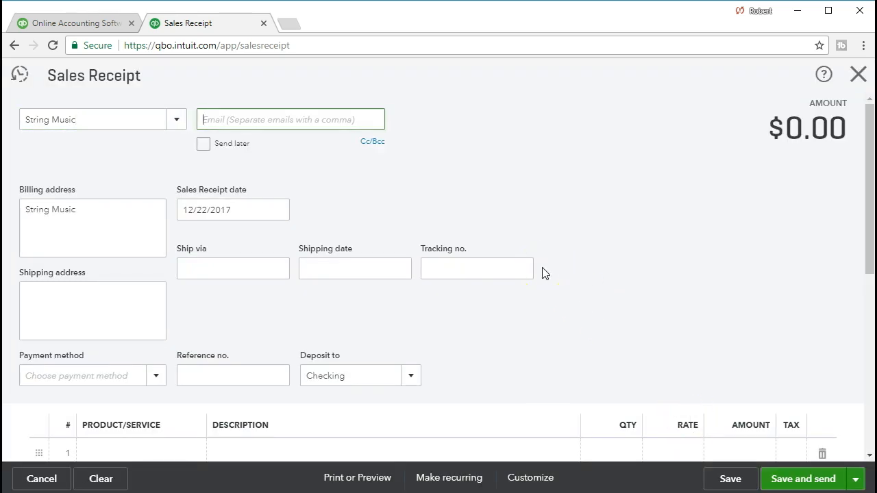
Step: Paste the customer's street address below the String Music name in the billing address
scroll(542, 273, "down", 1)
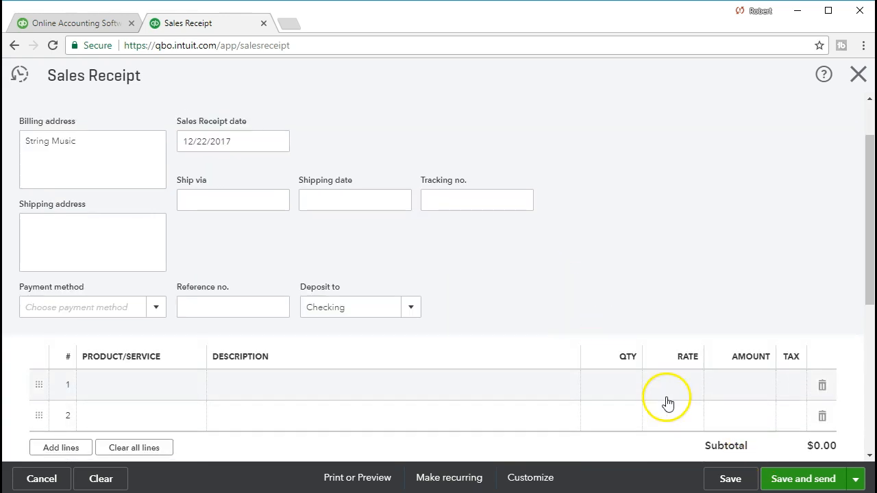
scroll(668, 403, "up", 1)
key("Tab")
key("Tab")
key("Tab")
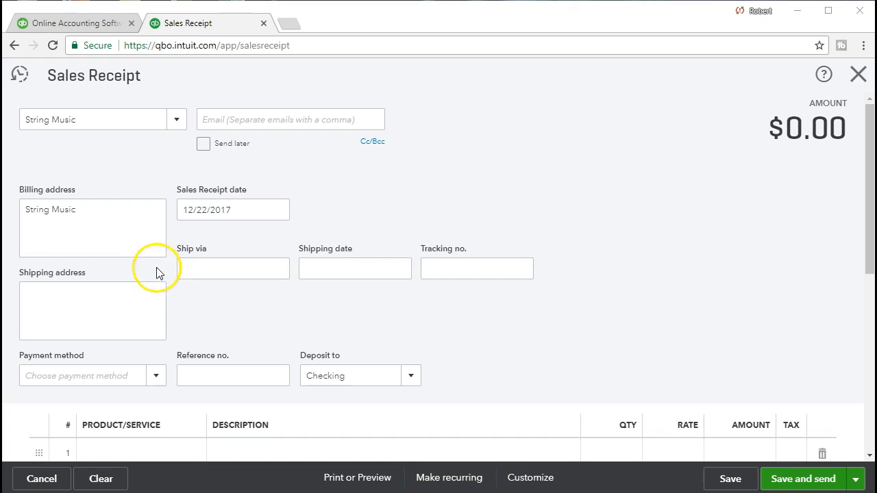
left_click(114, 239)
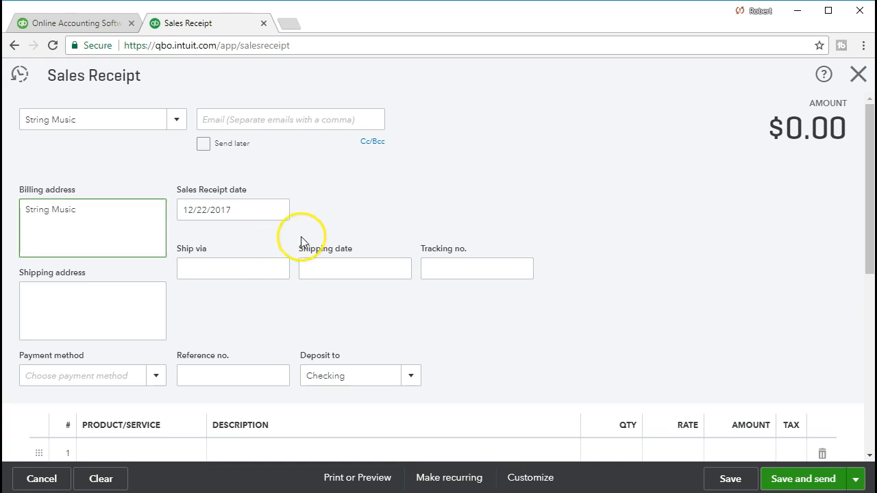
scroll(300, 236, "down", 1)
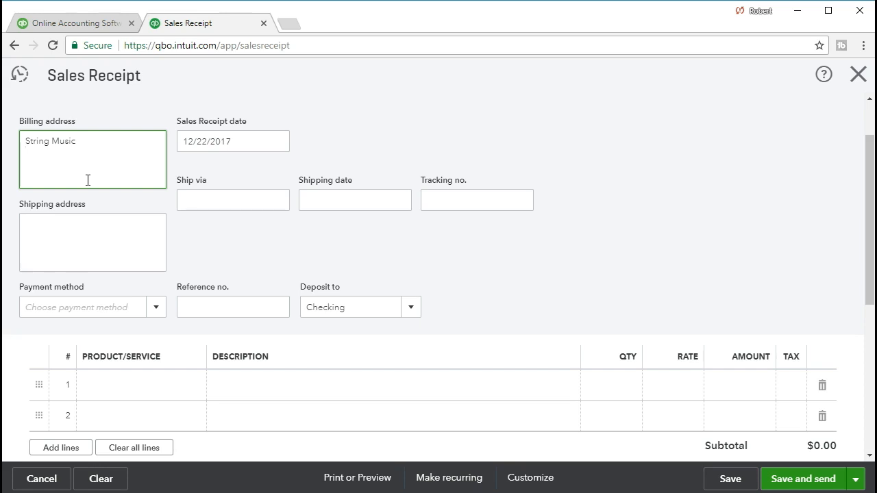
left_click(550, 294)
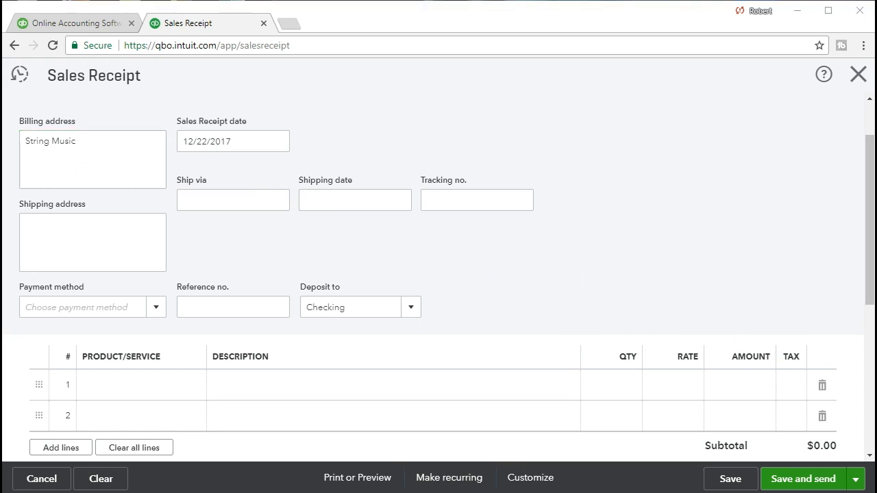
left_click(55, 169)
type("2201 S Harbor Blvd Anaheim, CA 92802")
left_click(69, 185)
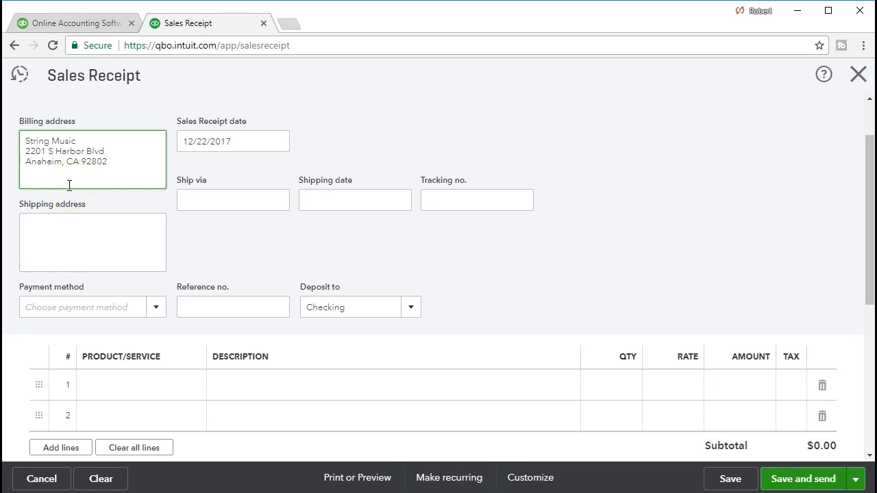
key("Tab")
Step: Set the sales receipt date to 01/16/2021
left_click(260, 142)
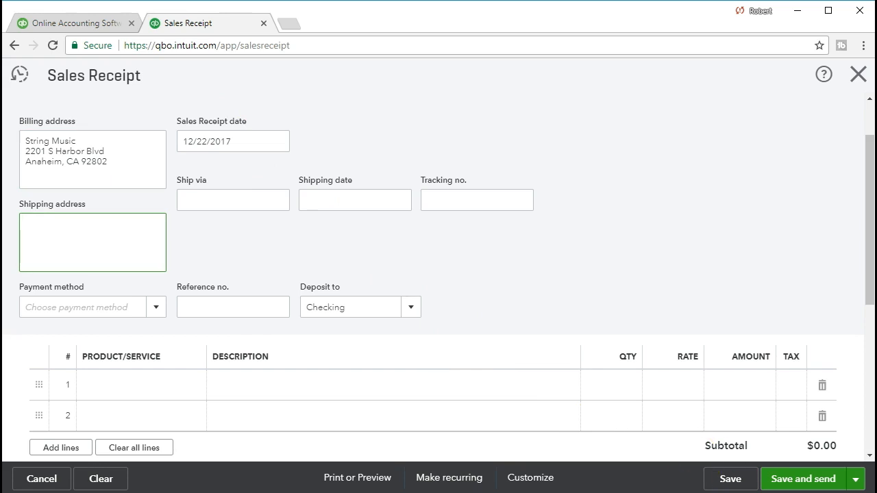
left_click_drag(267, 145, 166, 143)
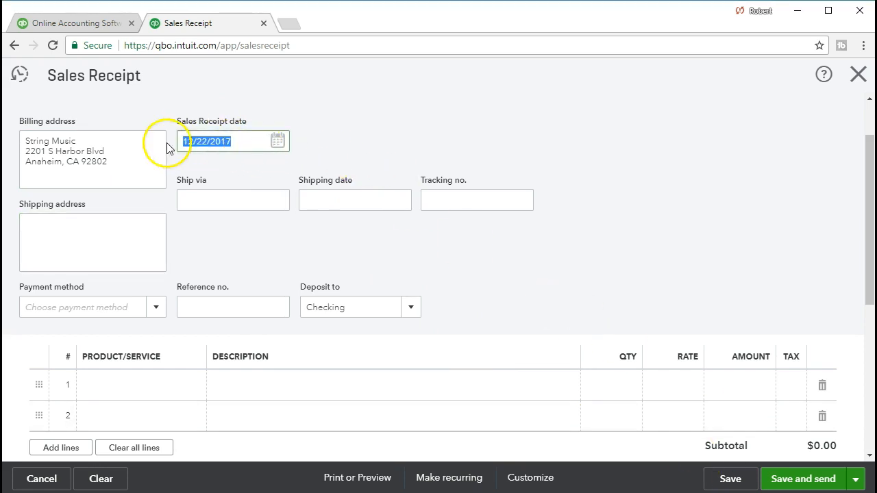
type("0")
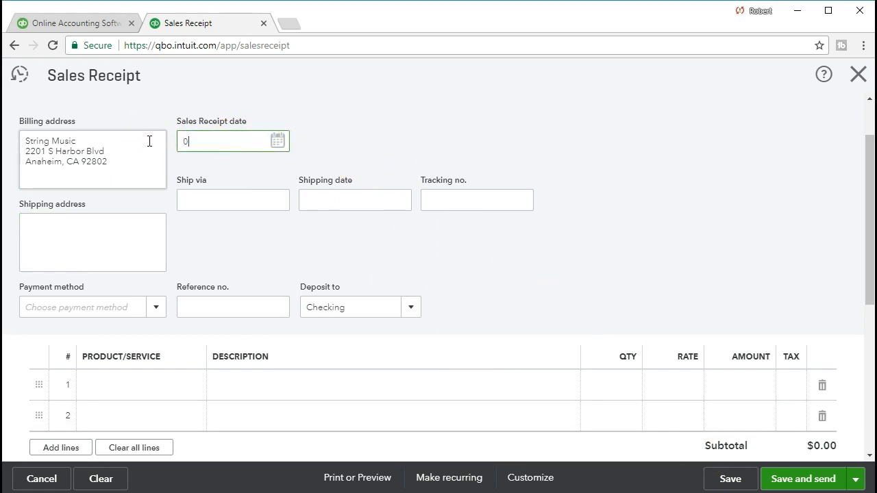
type("1/16/2021")
key("Tab")
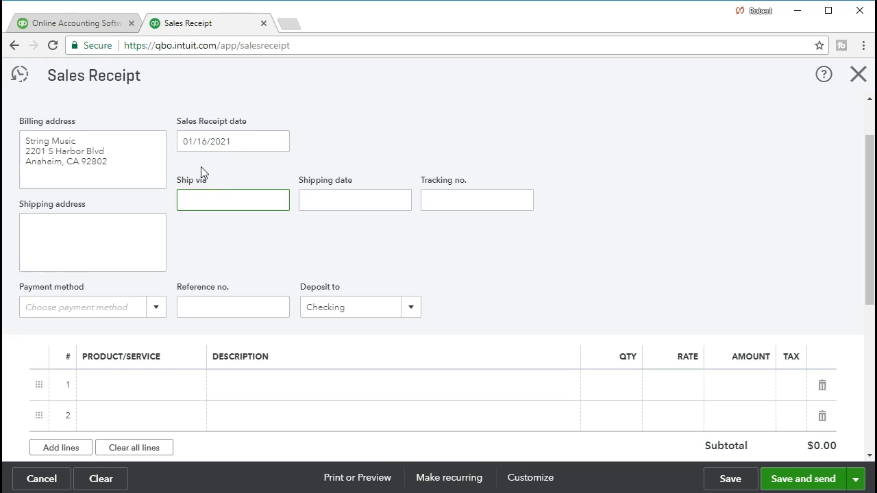
Step: Choose Cash as the payment method and Uncategorized Asset as the account to deposit to
left_click(215, 206)
scroll(213, 207, "down", 1)
left_click(163, 243)
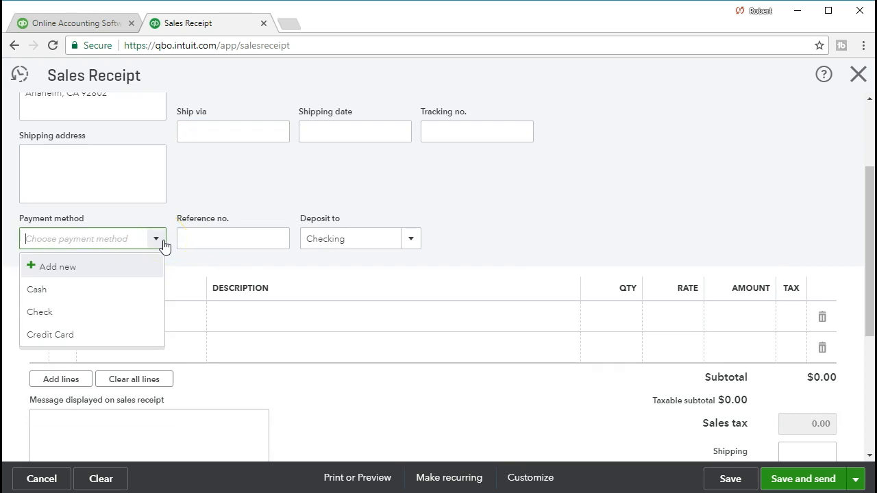
left_click(125, 285)
left_click(204, 240)
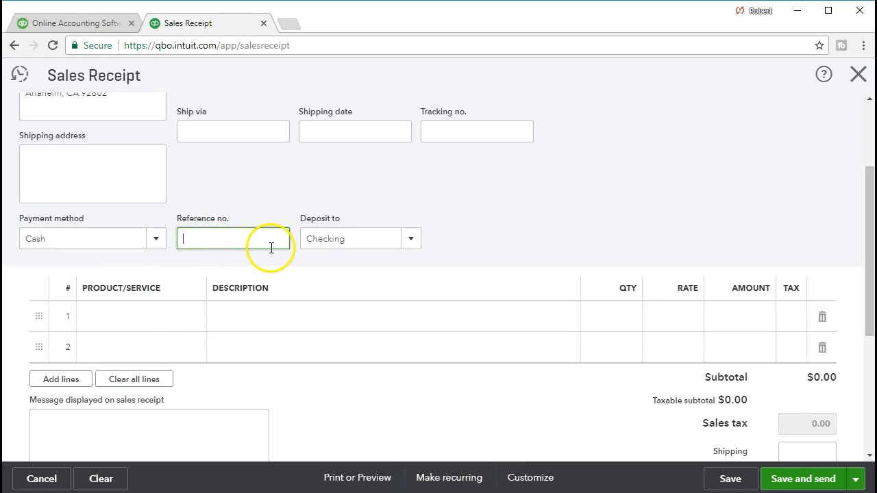
left_click(412, 239)
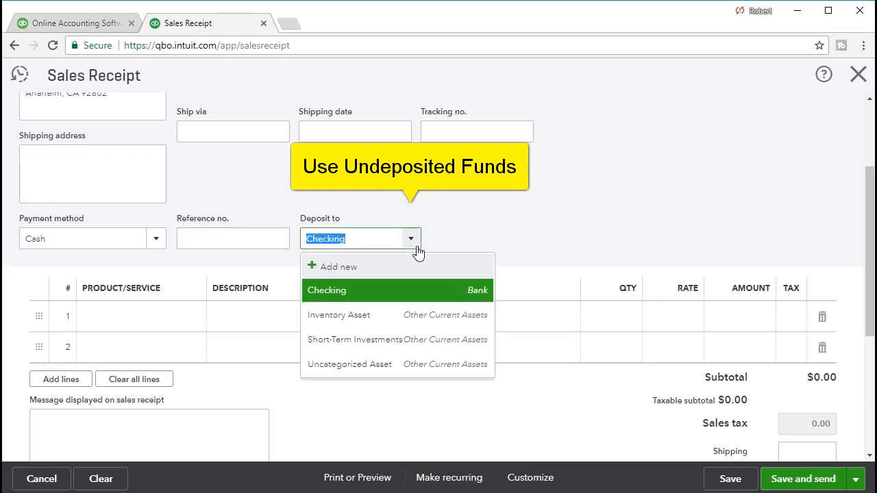
left_click(393, 370)
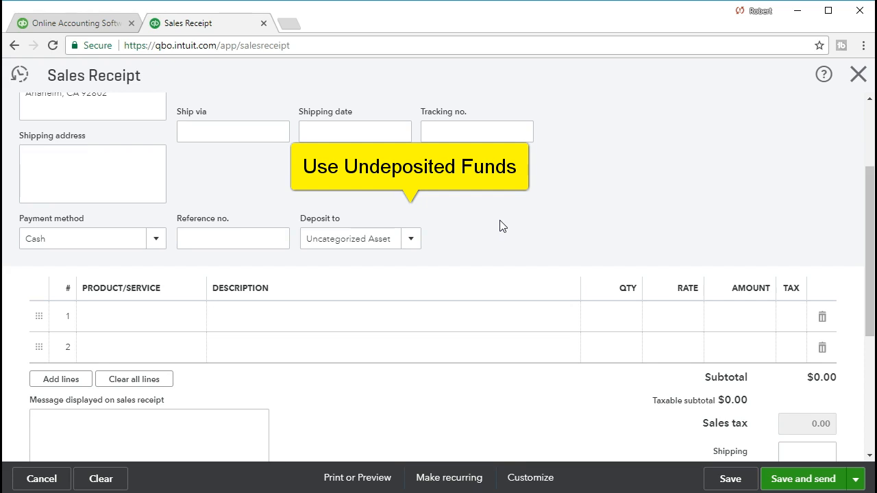
Step: Add the WILDKAT Epiphone Semi-Hollowbody guitar as the first product line, with quantity 1
left_click(144, 316)
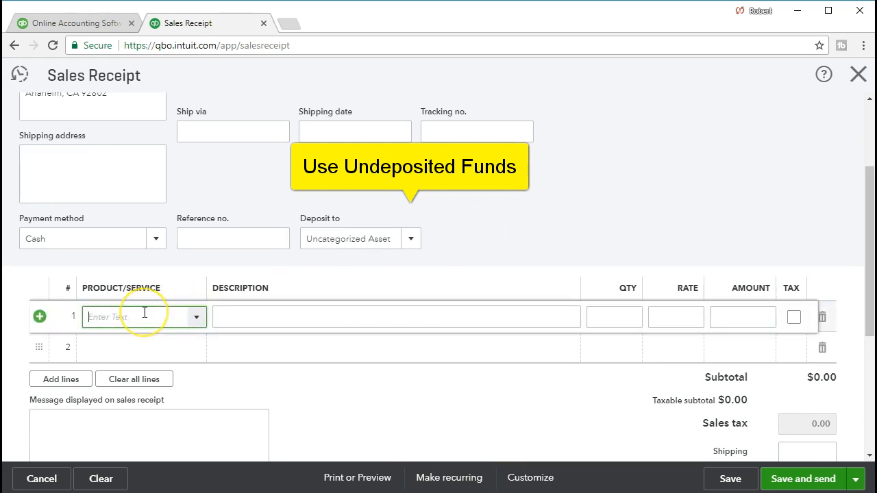
left_click(198, 319)
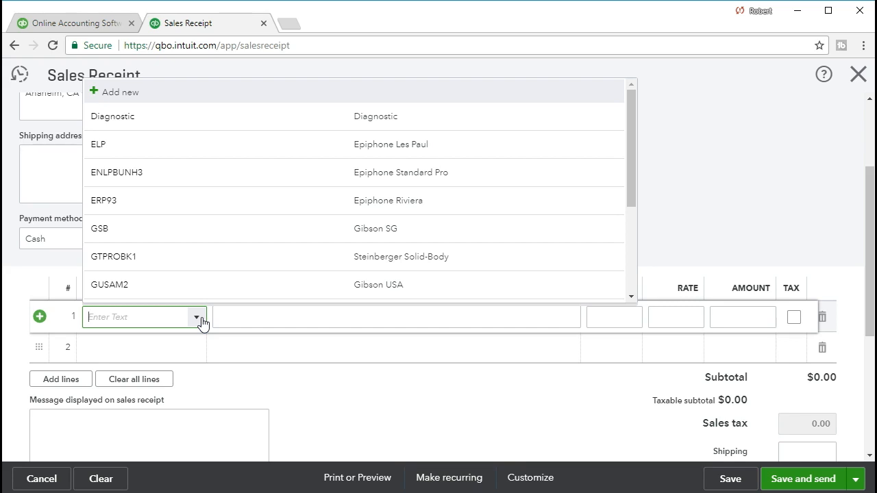
type("Wi")
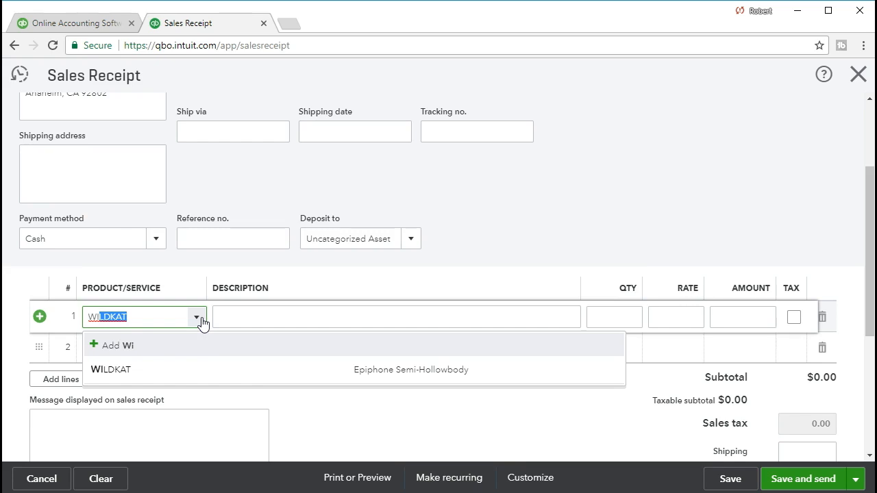
left_click(127, 371)
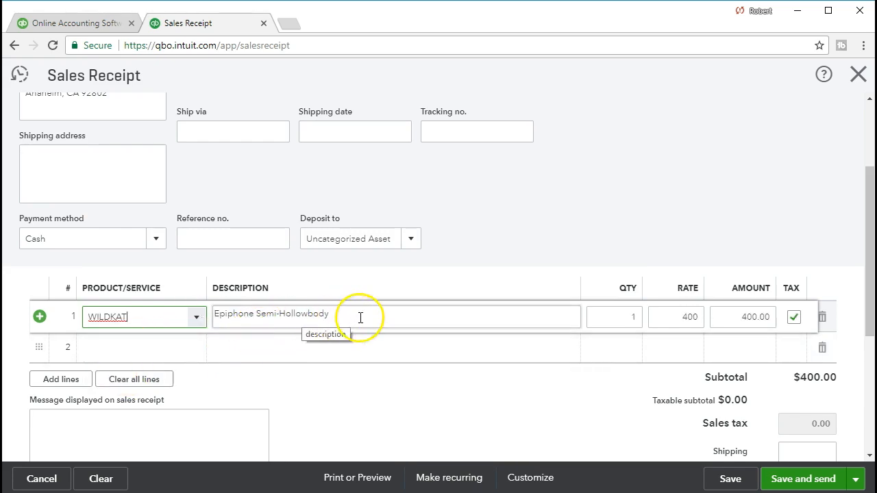
left_click(616, 320)
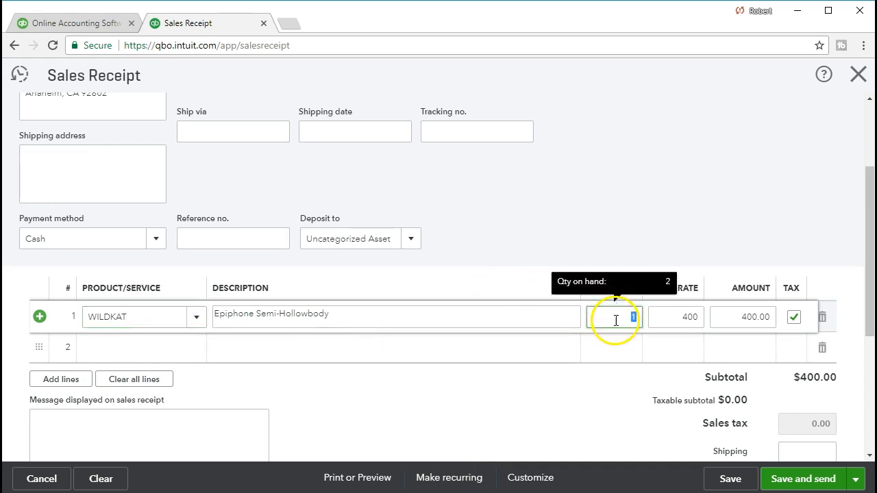
key("Tab")
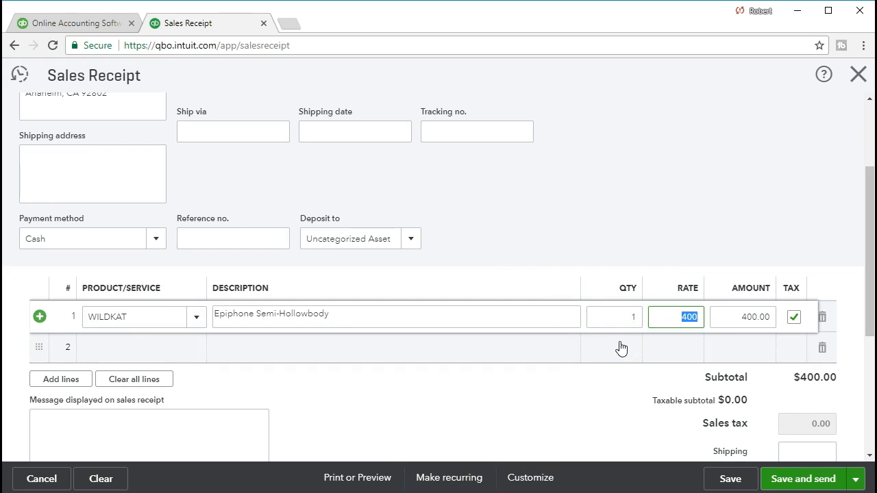
key("Tab")
left_click(622, 348)
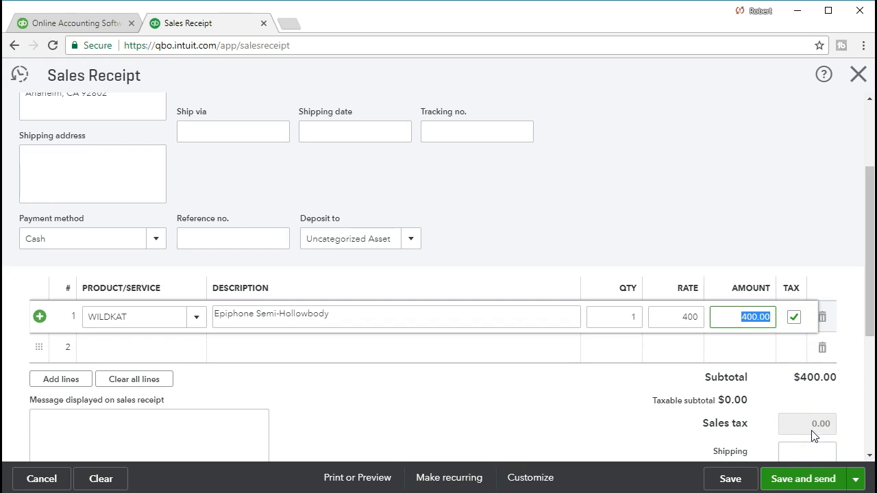
left_click(510, 363)
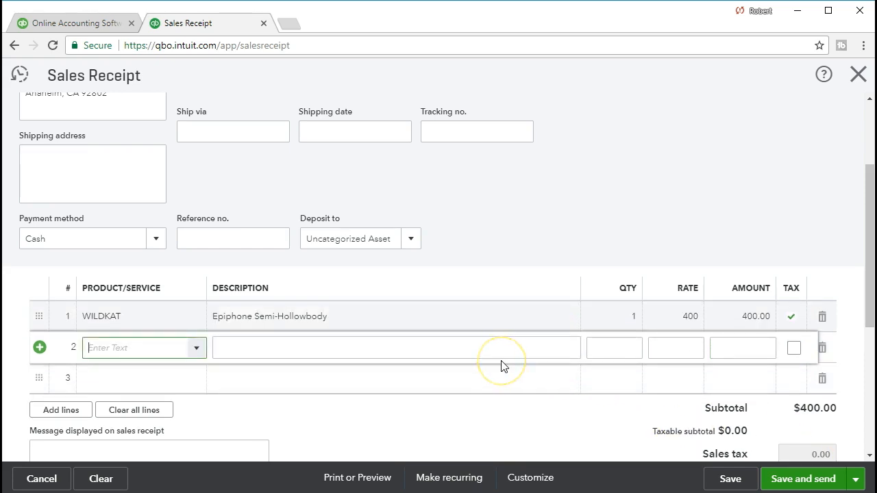
Step: Calculate the 5% sales tax on the $400 subtotal in Calculator by multiplying 400 by .05, and close it
scroll(501, 367, "down", 1)
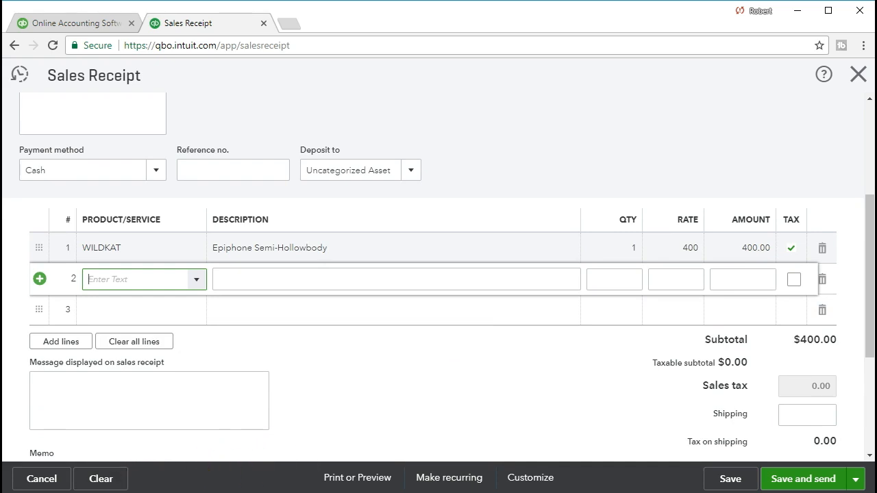
left_click(805, 389)
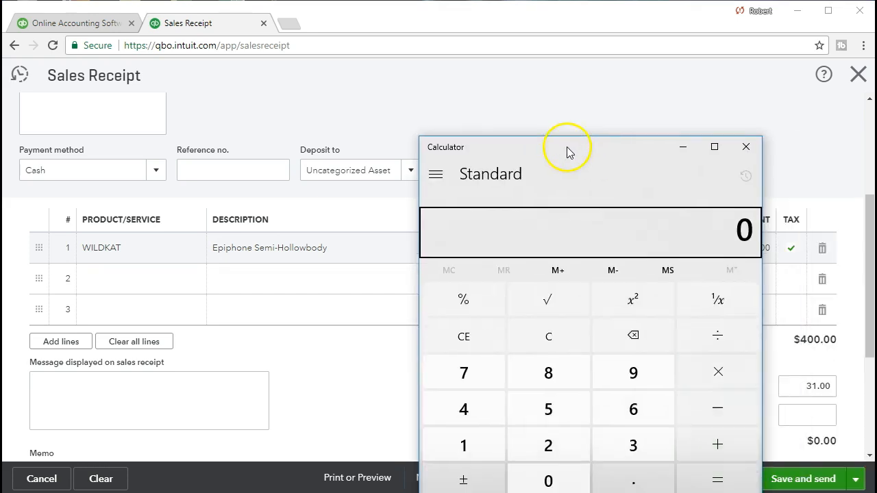
left_click_drag(568, 153, 416, 114)
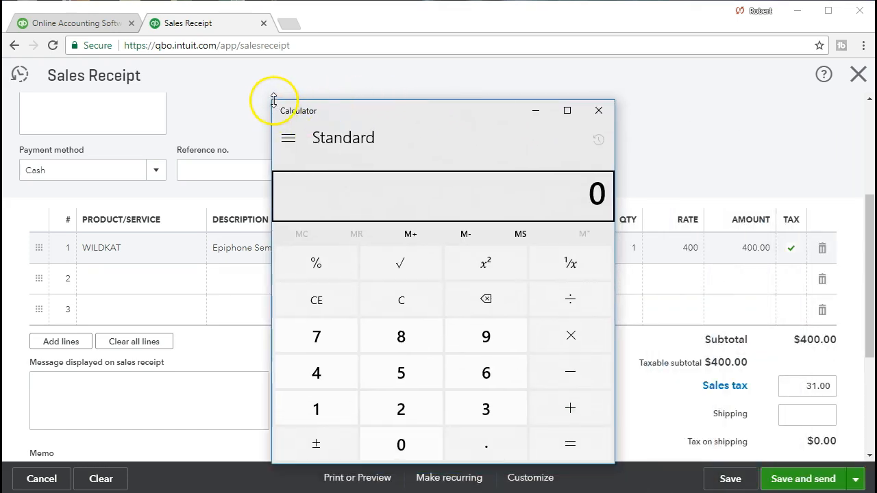
left_click_drag(273, 100, 434, 138)
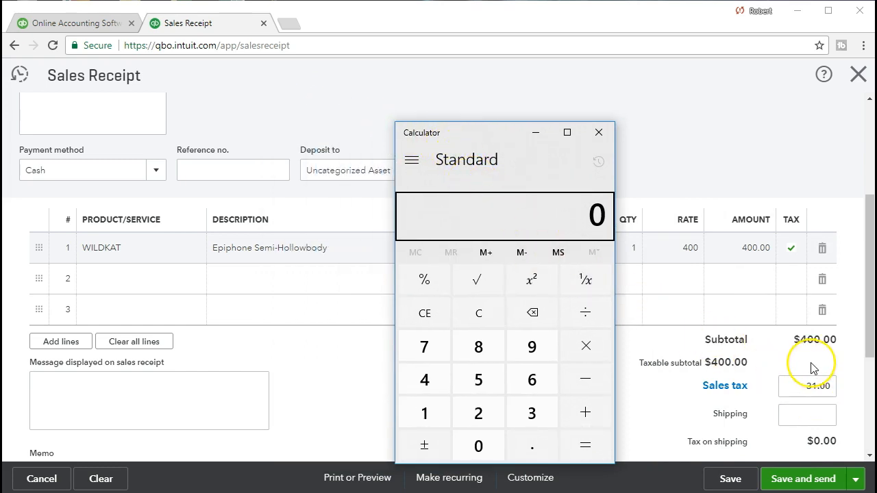
left_click(492, 317)
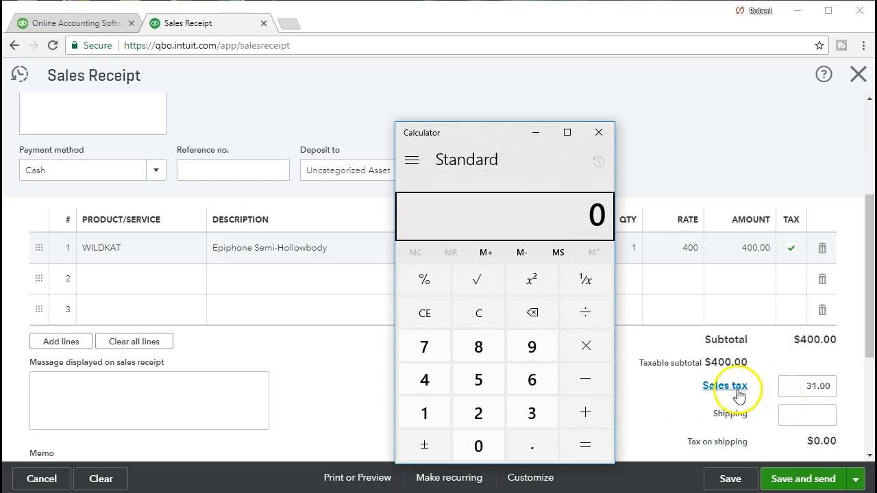
left_click(482, 318)
type("400*.05")
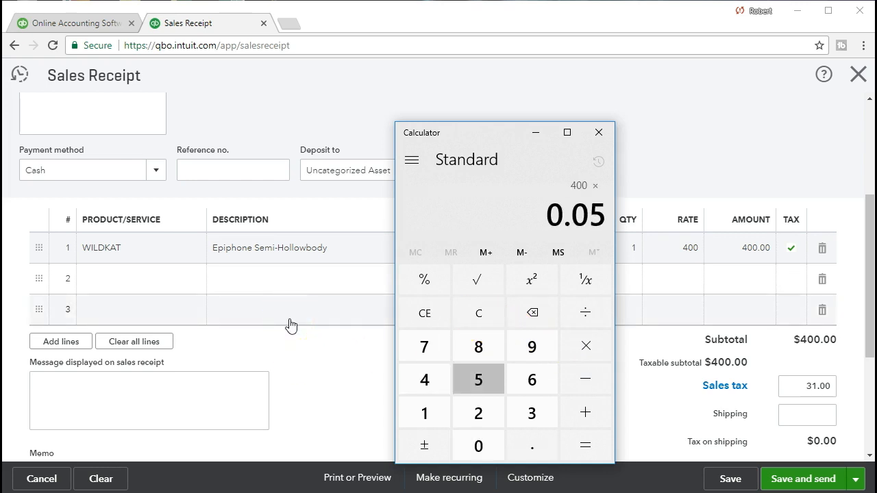
key("Return")
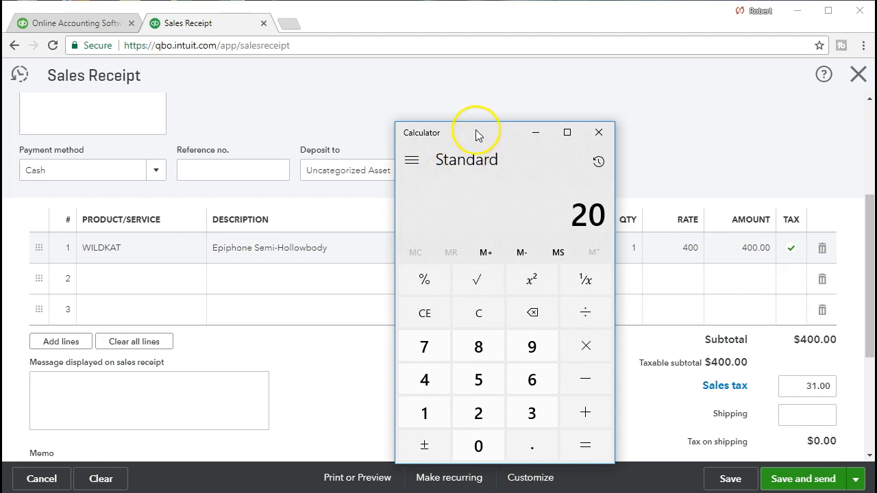
left_click_drag(477, 132, 695, 141)
left_click(816, 139)
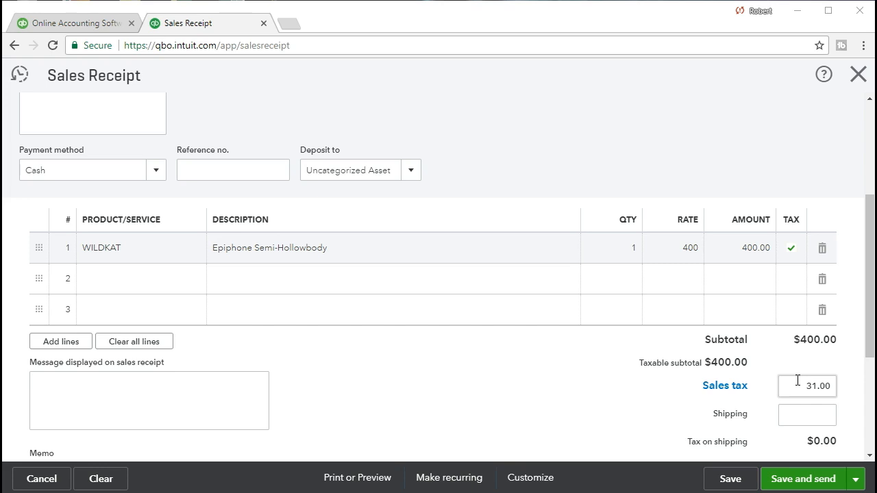
Step: Override the receipt's sales tax amount with 20.00 and keep the change
left_click_drag(800, 385, 842, 384)
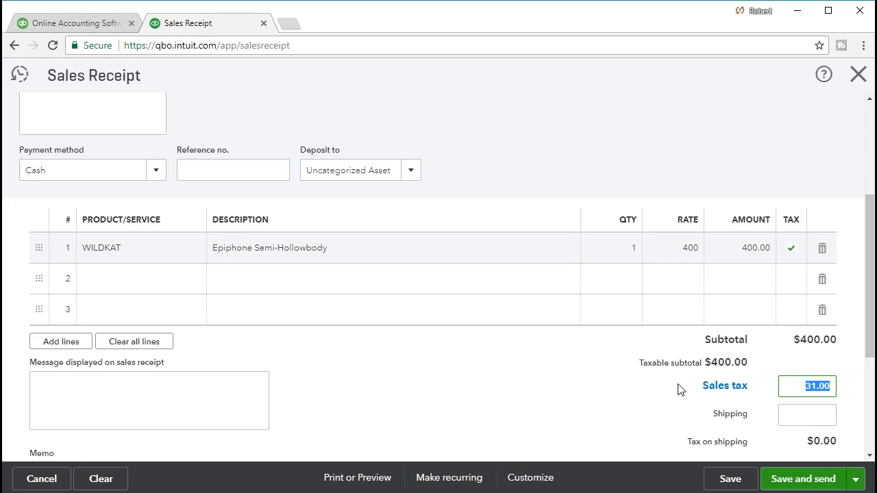
type("20")
left_click(788, 414)
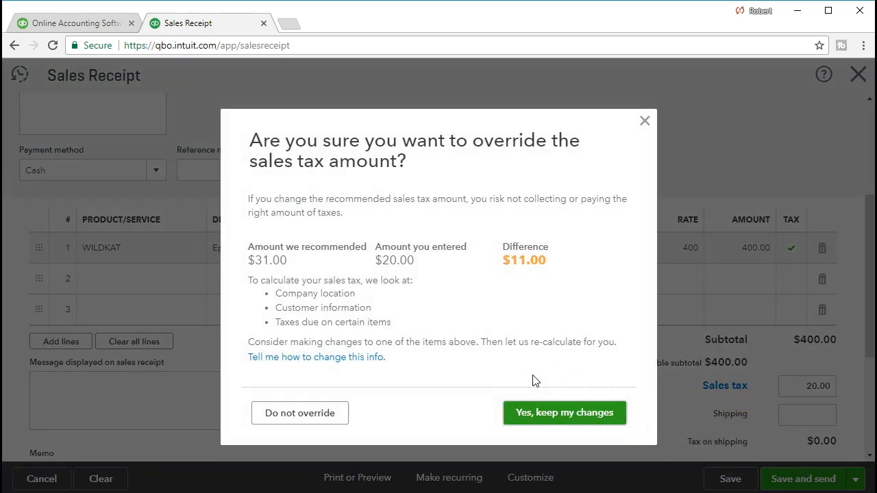
left_click(540, 411)
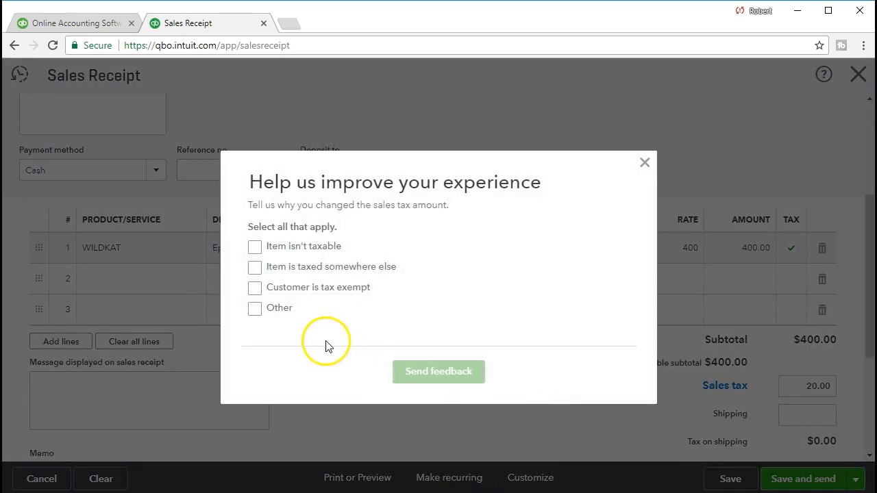
Step: Give the reason for the sales tax override as Other, "Example problem", and send the feedback
left_click(254, 308)
left_click(336, 325)
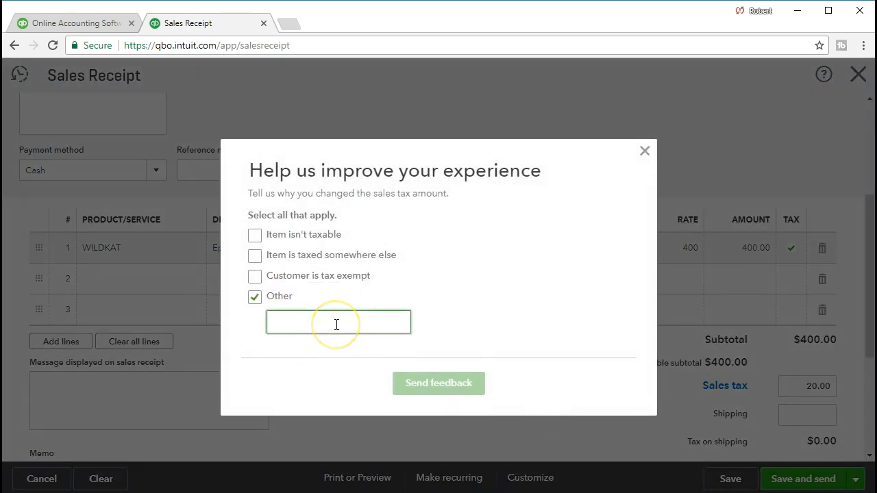
type("ex")
key("Down")
key("Return")
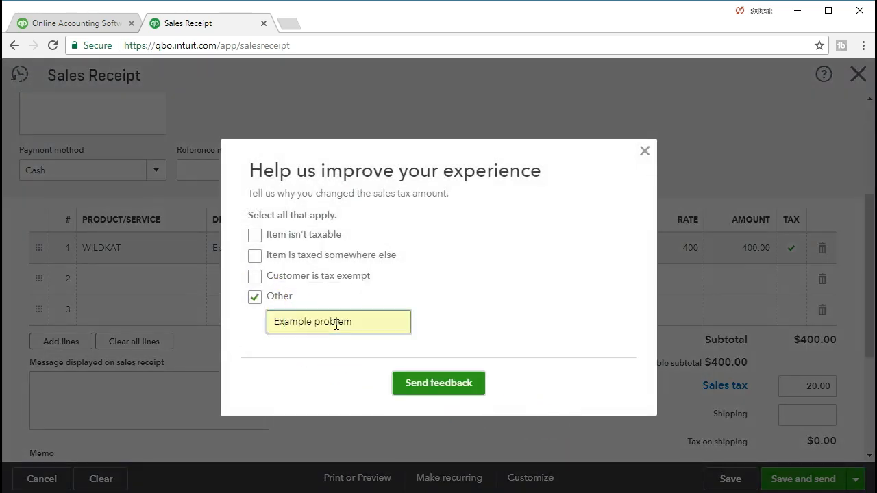
left_click(441, 385)
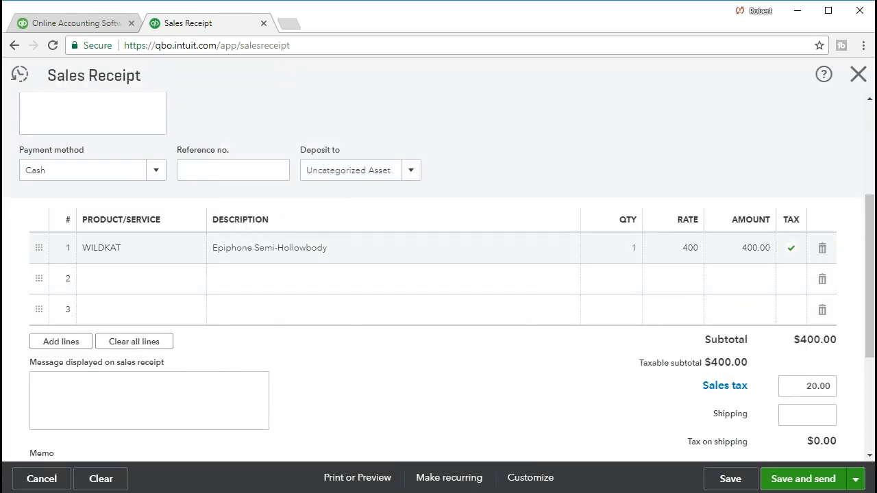
Step: Review the sales receipt's customer details, payment and deposit settings, product line, sales tax, total and balance due
scroll(659, 417, "down", 1)
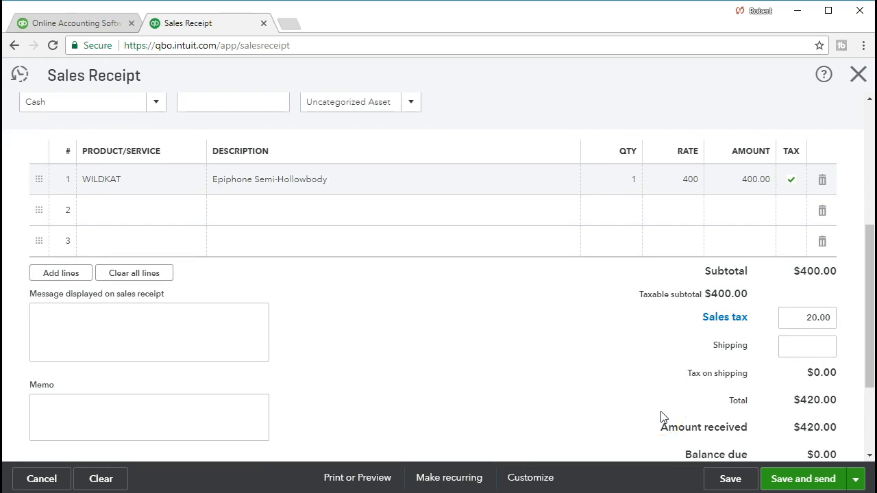
left_click(633, 416)
scroll(634, 416, "up", 3)
left_click(435, 307)
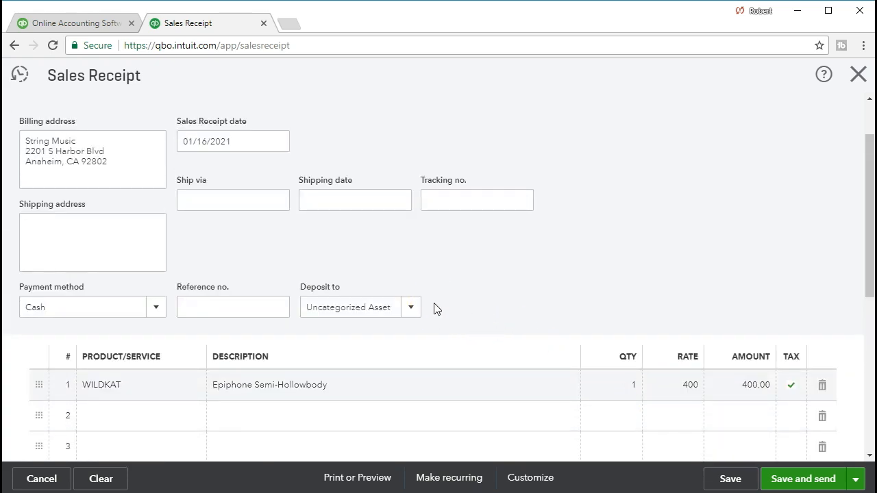
scroll(718, 294, "down", 4)
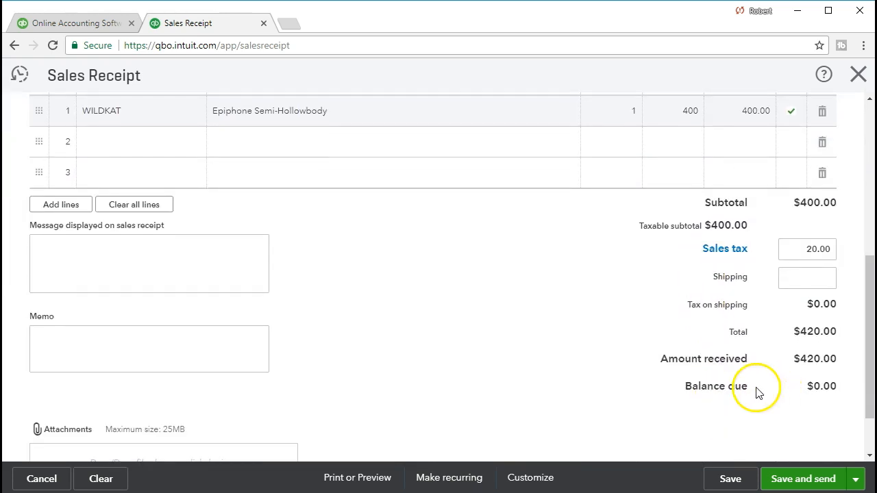
scroll(659, 397, "up", 1)
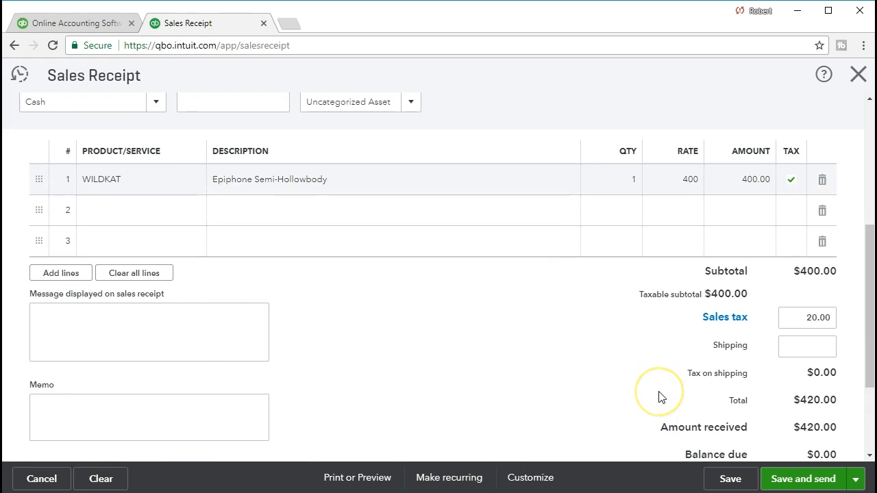
scroll(659, 398, "up", 1)
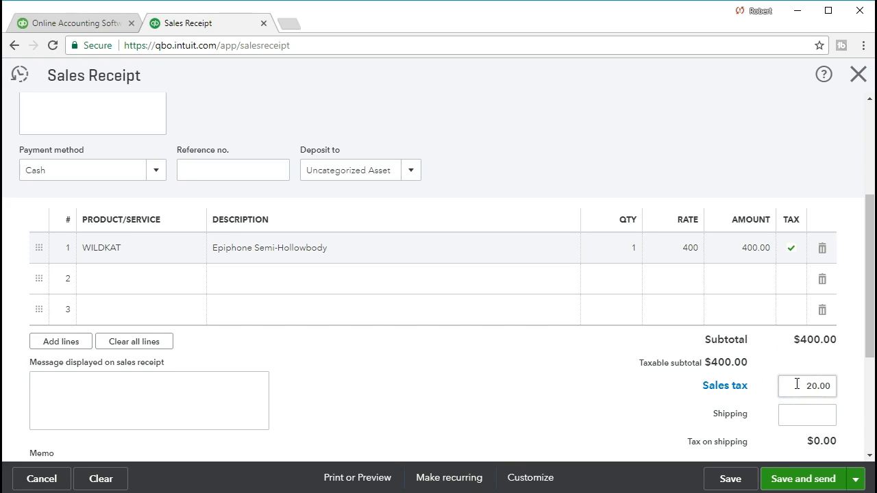
scroll(797, 384, "down", 2)
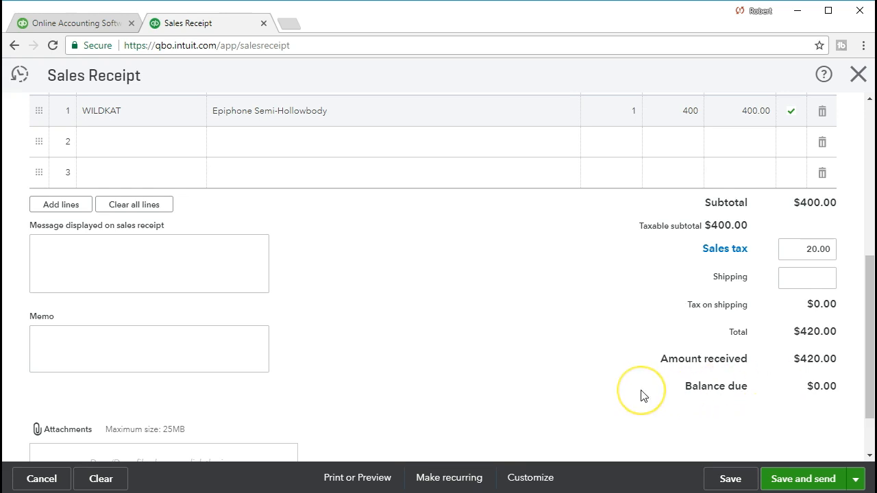
scroll(640, 396, "up", 3)
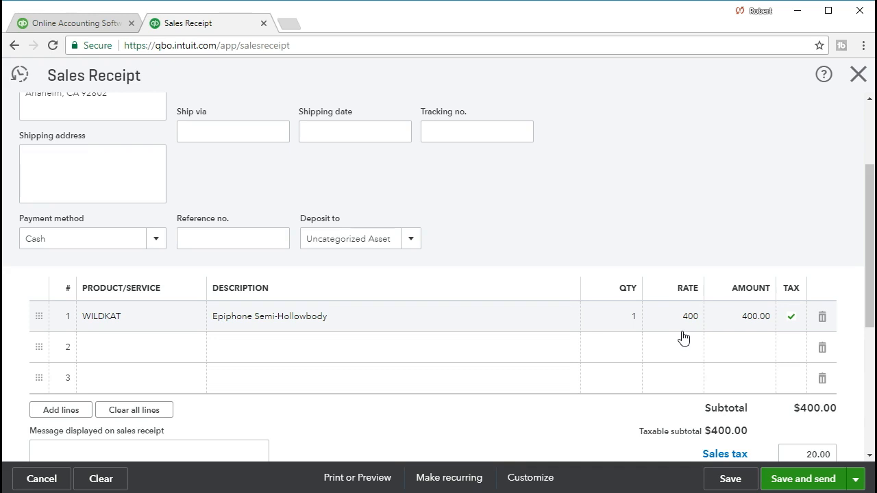
scroll(683, 337, "down", 2)
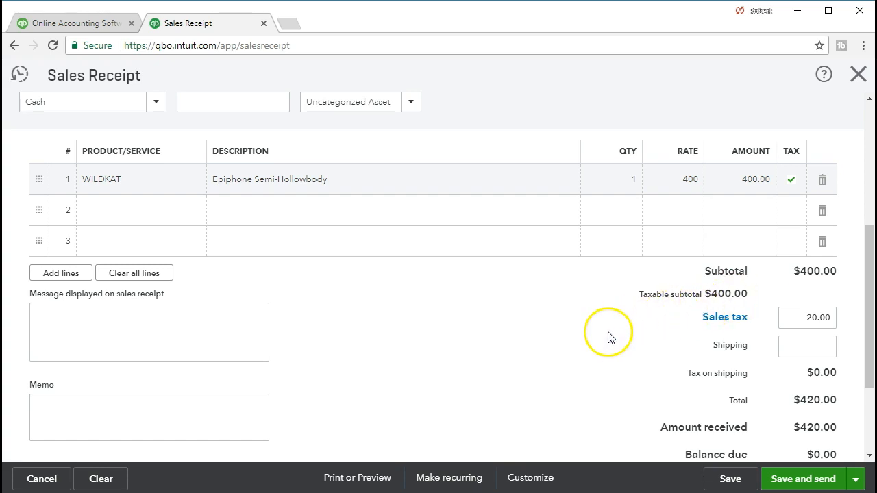
scroll(609, 336, "down", 1)
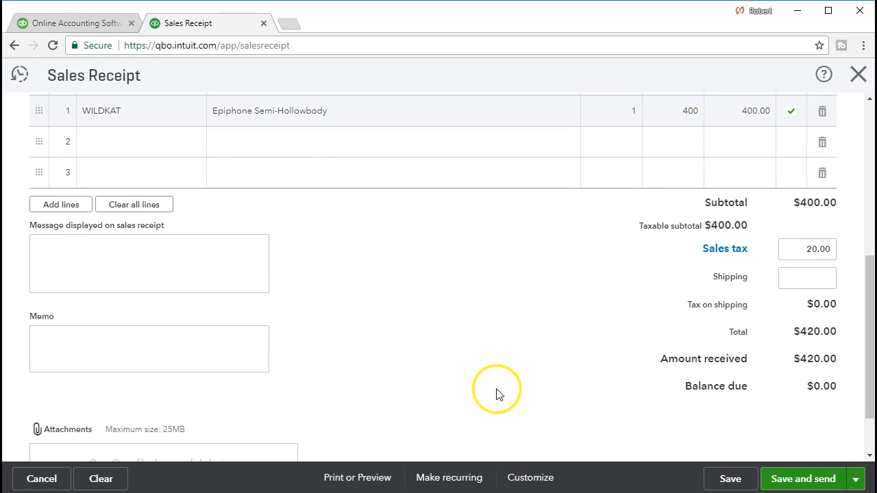
Step: Save the sales receipt and open its print preview
left_click(727, 479)
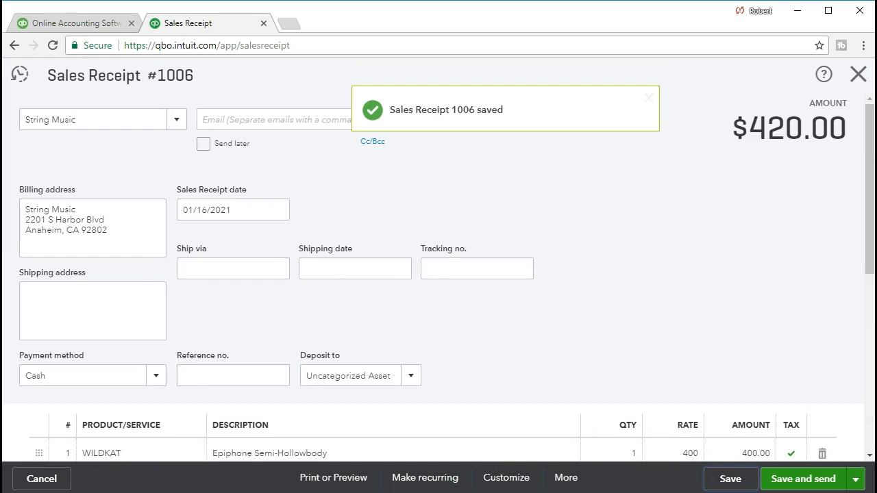
left_click(566, 477)
scroll(374, 413, "down", 4)
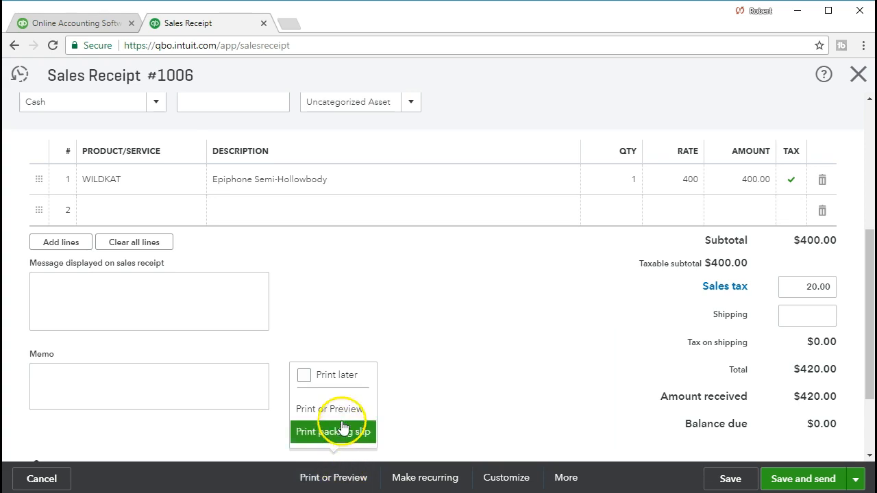
left_click(348, 410)
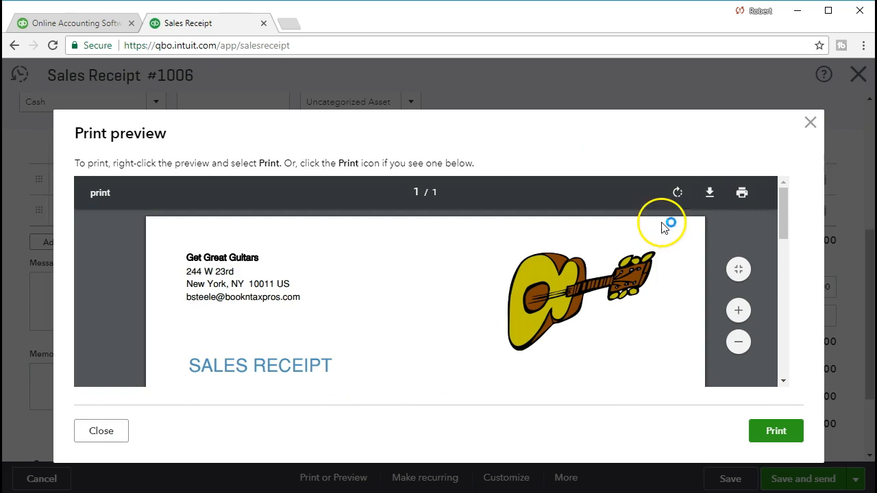
Step: Download the receipt as a PDF to the Excel Docs 7 folder, named "01.16.21 Sales Receipt String Music"
left_click(709, 192)
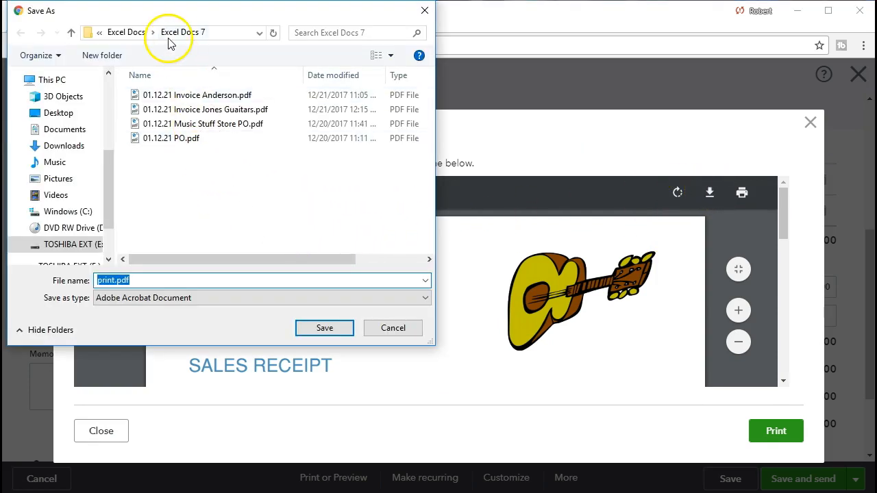
left_click(113, 281)
key("BackSpace")
key("BackSpace")
key("BackSpace")
key("BackSpace")
key("BackSpace")
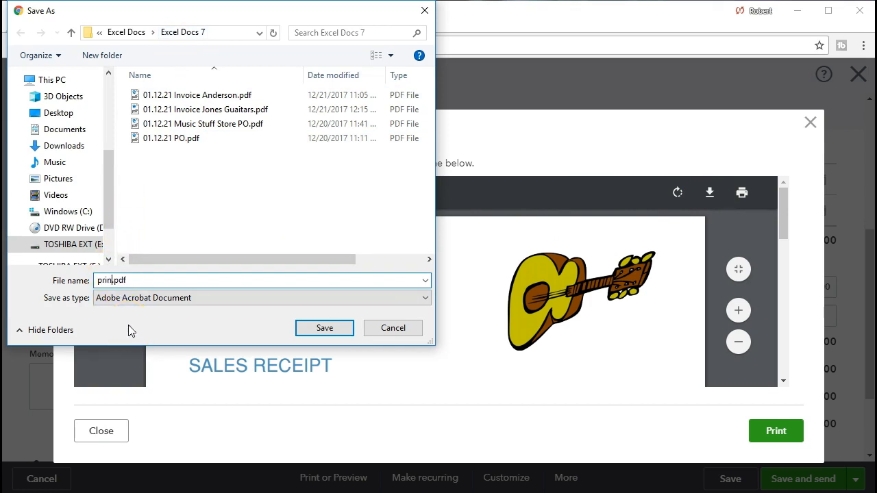
type("01.16")
type(".21 ")
type("Strin")
key("BackSpace")
key("BackSpace")
key("BackSpace")
key("BackSpace")
key("BackSpace")
type("Sales R")
type("e")
type("ceipt ")
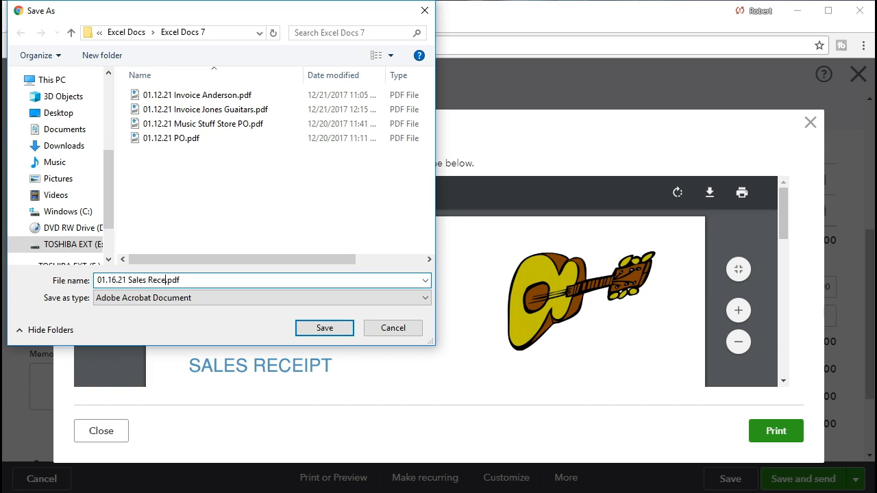
type("String Music")
left_click(302, 326)
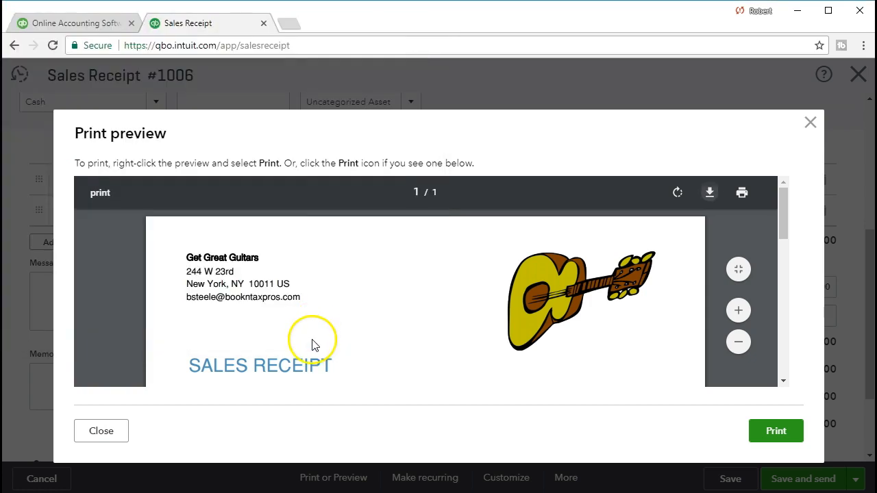
Step: Close the print preview and exit the saved sales receipt
left_click(812, 125)
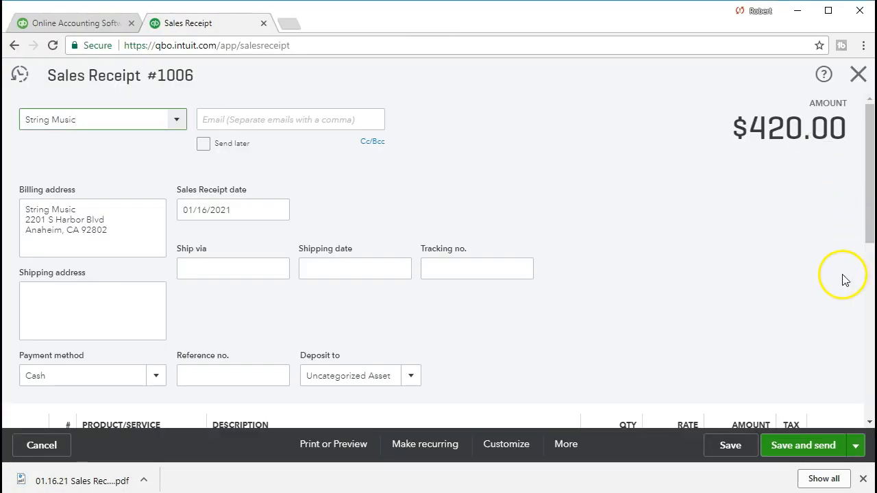
scroll(826, 302, "down", 1)
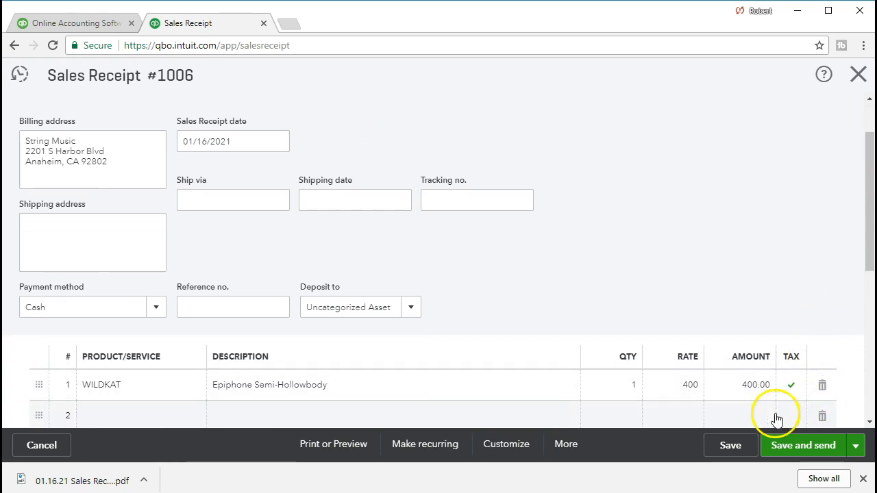
left_click(858, 75)
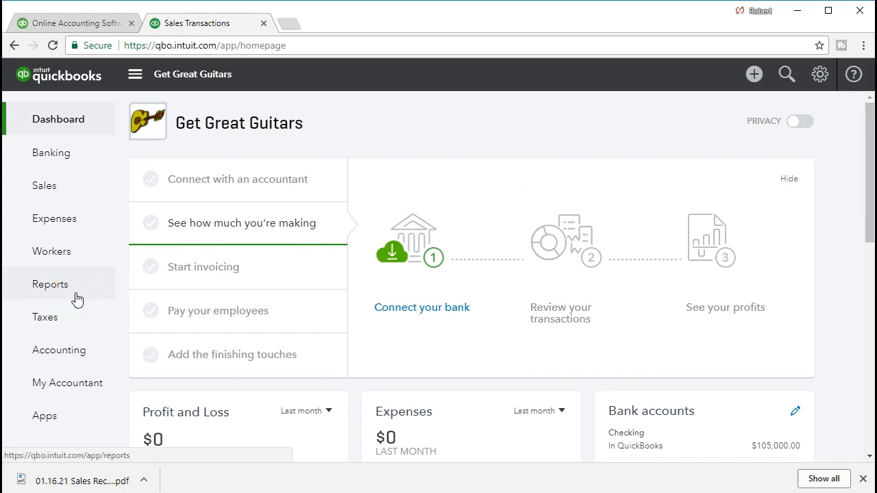
Step: Search the reports for "ba" and open the Balance Sheet report
left_click(50, 284)
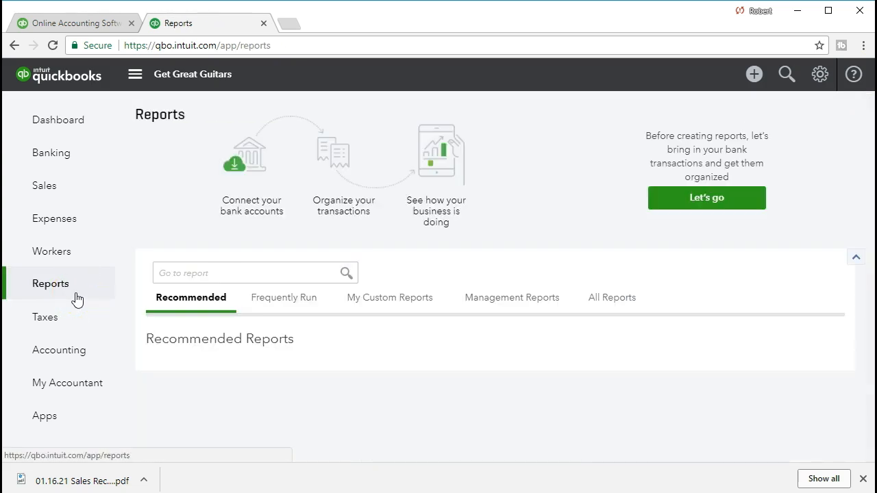
left_click(157, 272)
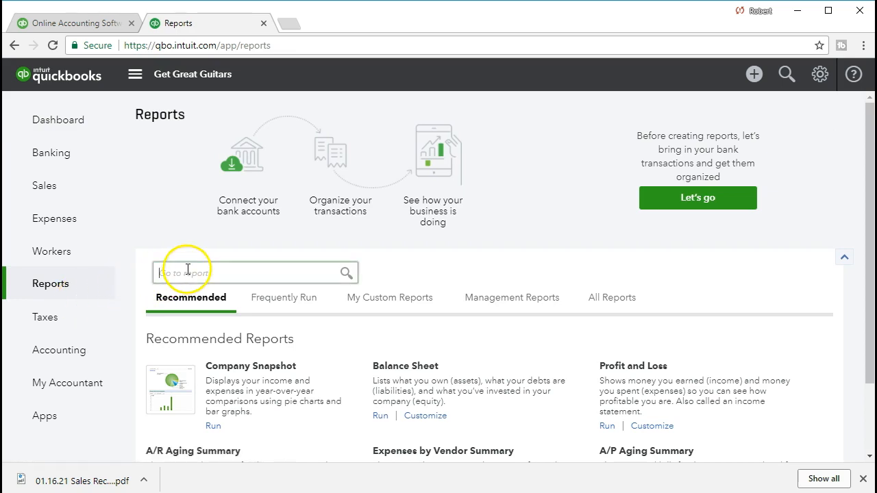
type("ba")
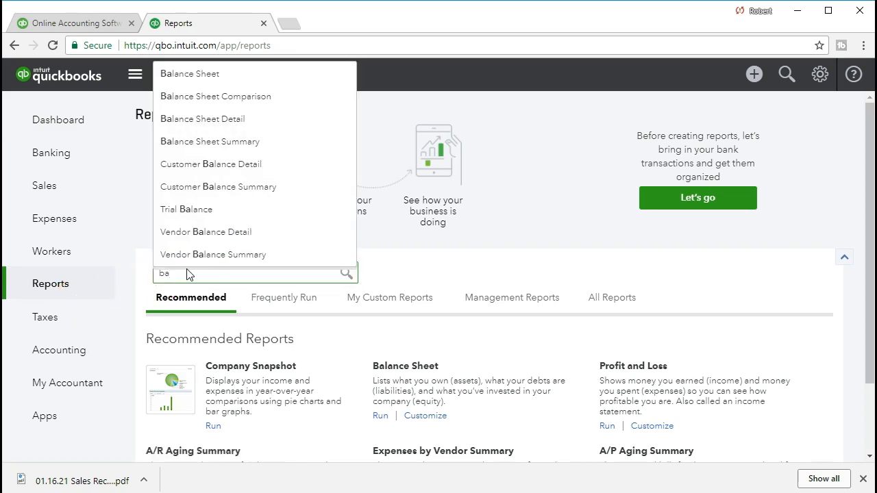
left_click(203, 78)
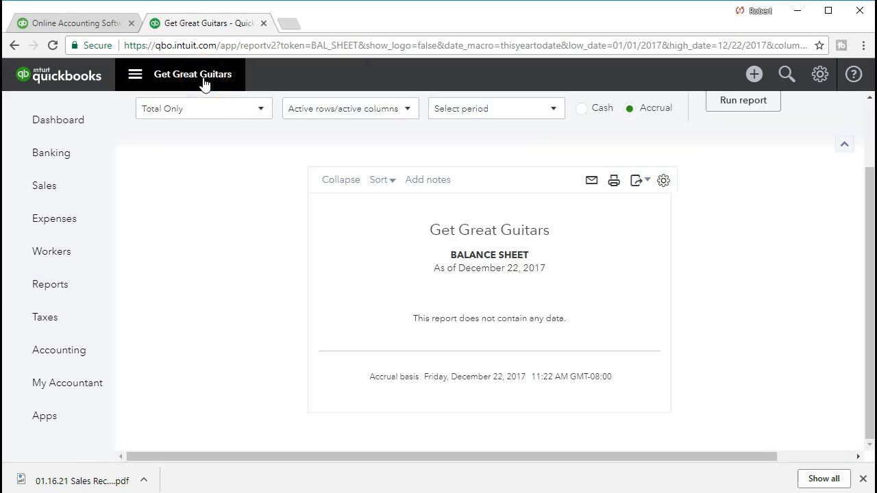
Step: Run the Balance Sheet for the period 01/01/2021 to 01/31/2021
scroll(226, 196, "up", 2)
left_click(338, 142)
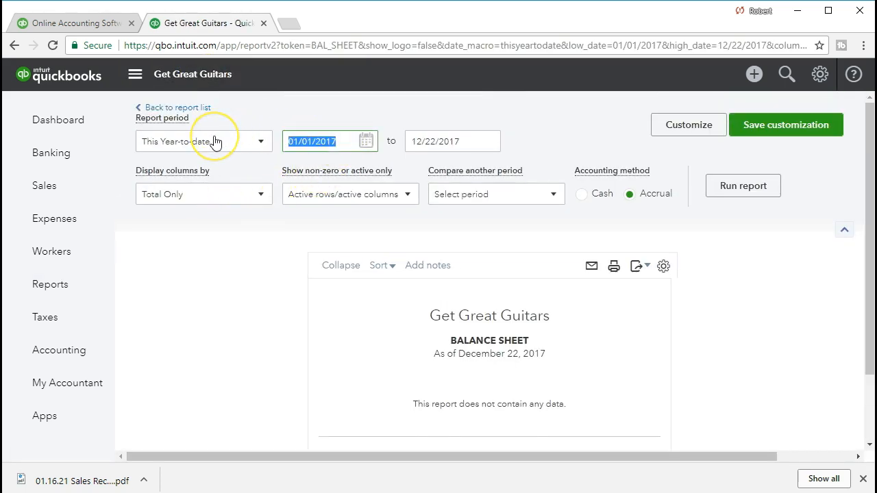
type("01/01/2021")
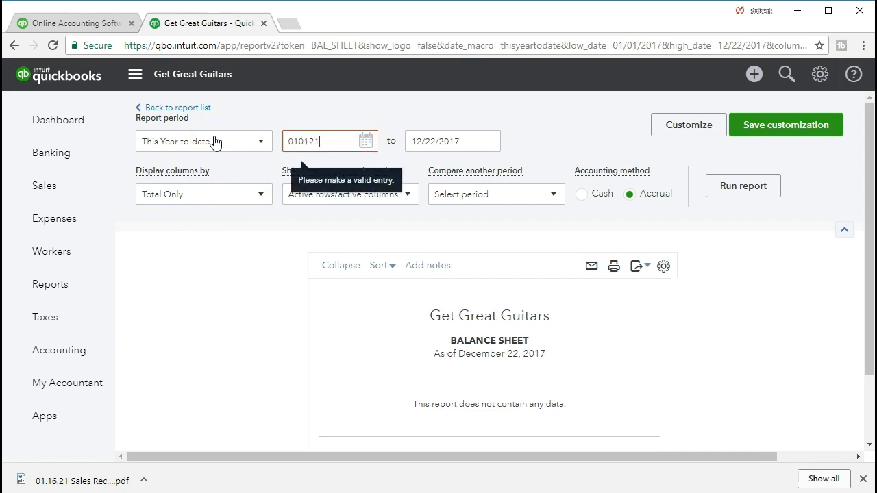
key("Tab")
type("01/31/2021")
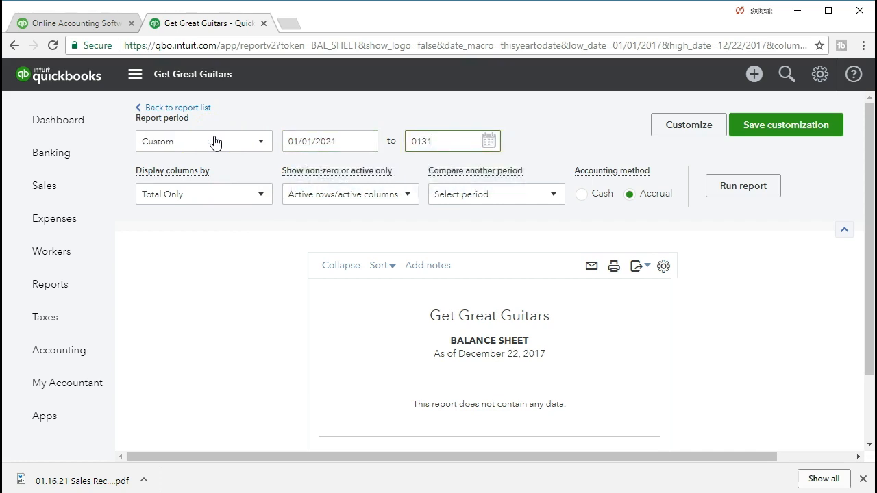
key("Tab")
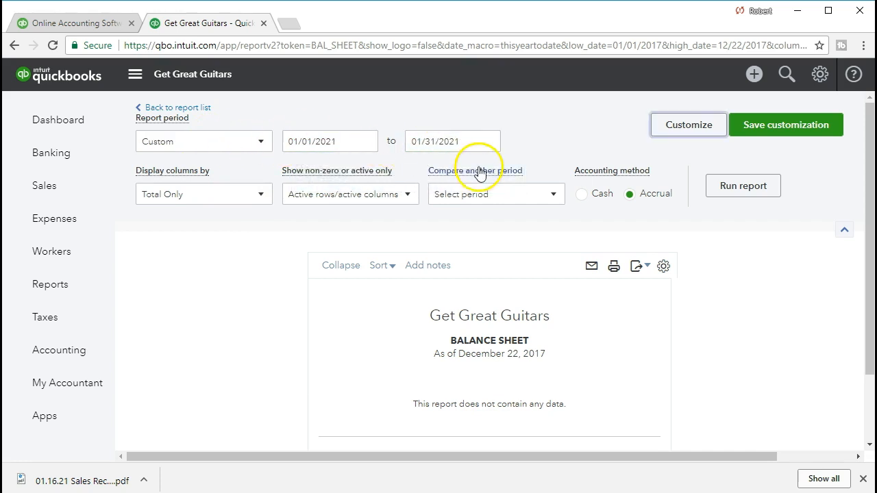
left_click(767, 195)
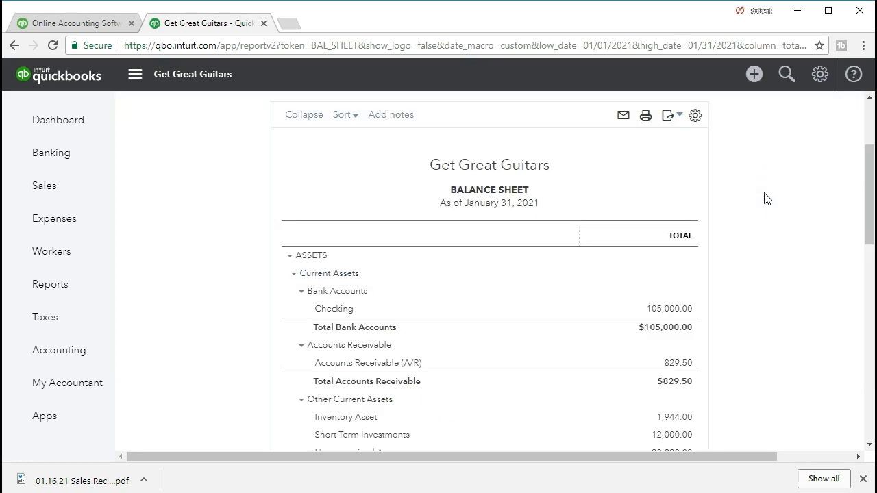
Step: Trace the Uncategorized Asset balance to the String Music sales receipt, then return to the Balance Sheet
scroll(754, 240, "down", 3)
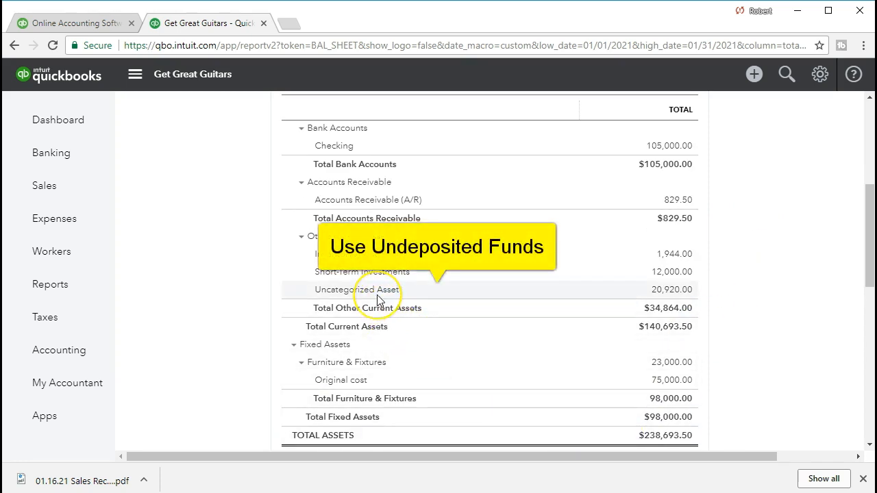
left_click(668, 291)
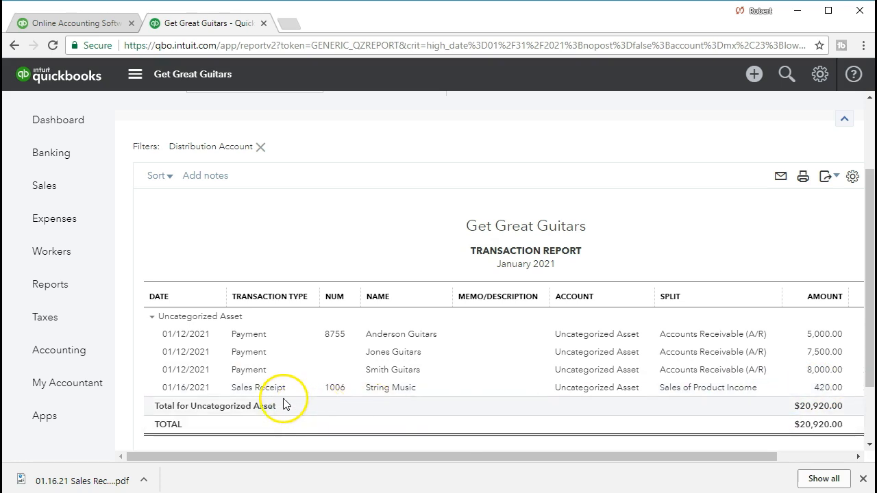
left_click(828, 389)
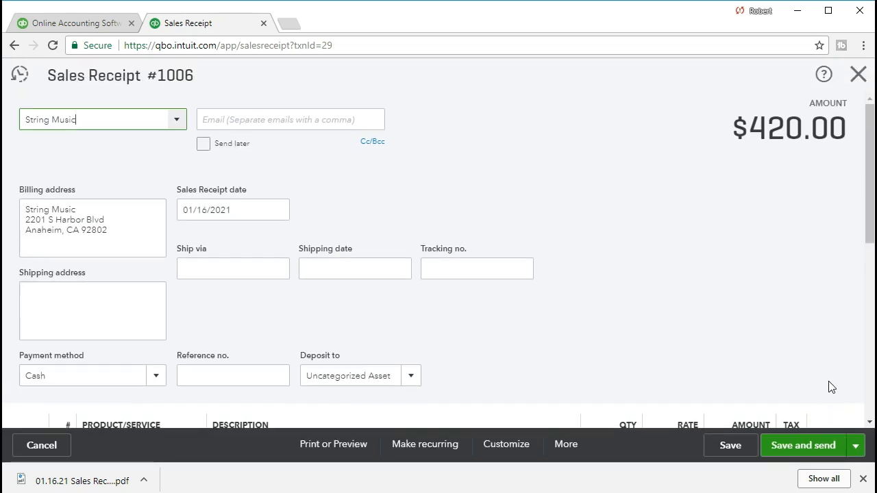
left_click(858, 75)
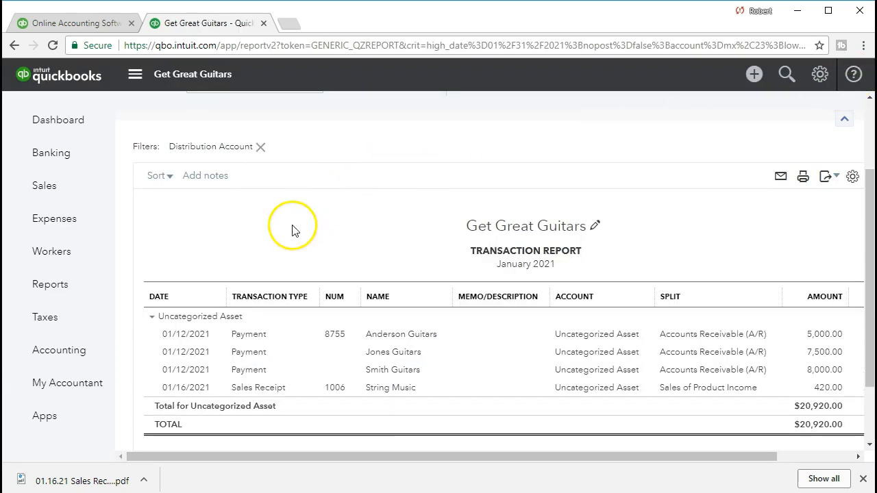
left_click(210, 107)
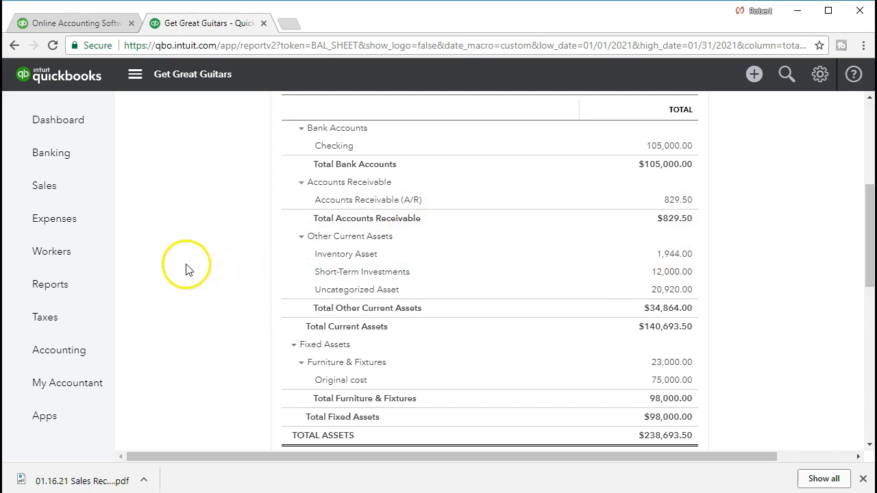
Step: Search the reports for "pro" and open the Profit and Loss report
left_click(50, 284)
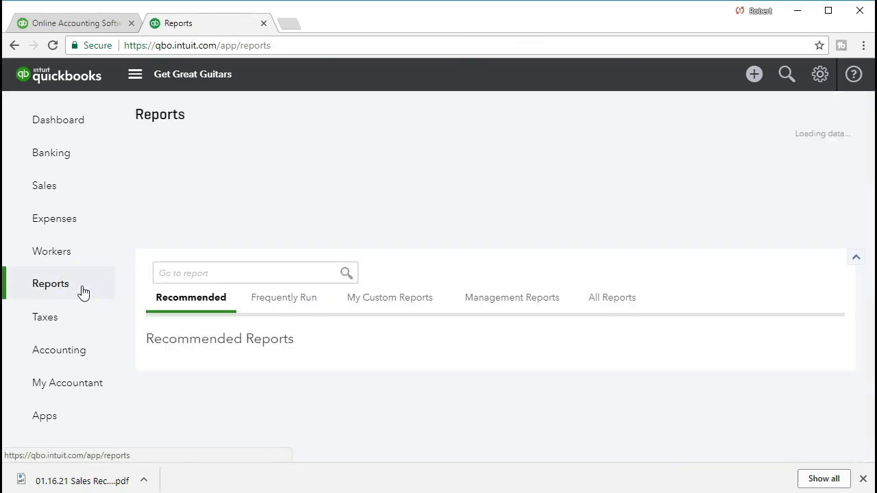
left_click(254, 273)
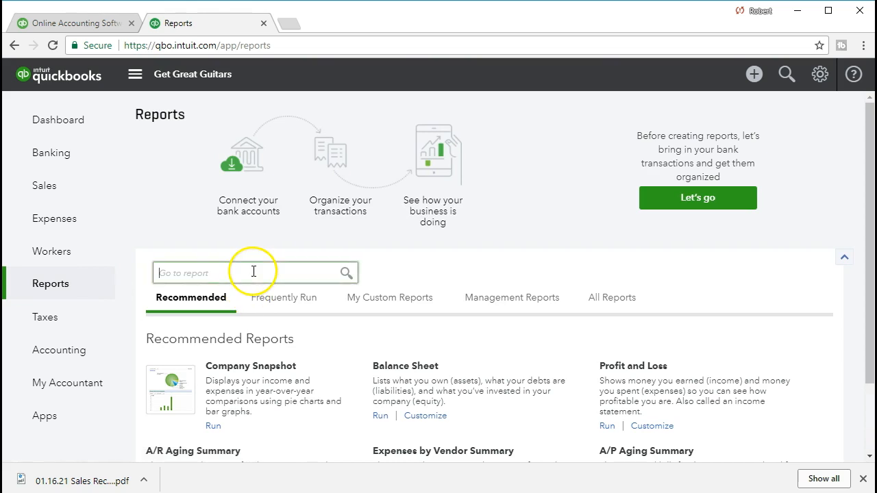
type("pro")
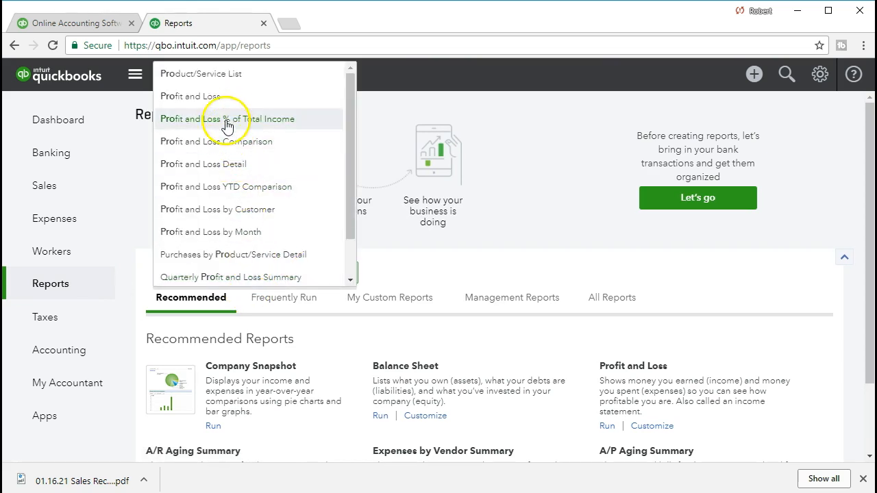
left_click(225, 99)
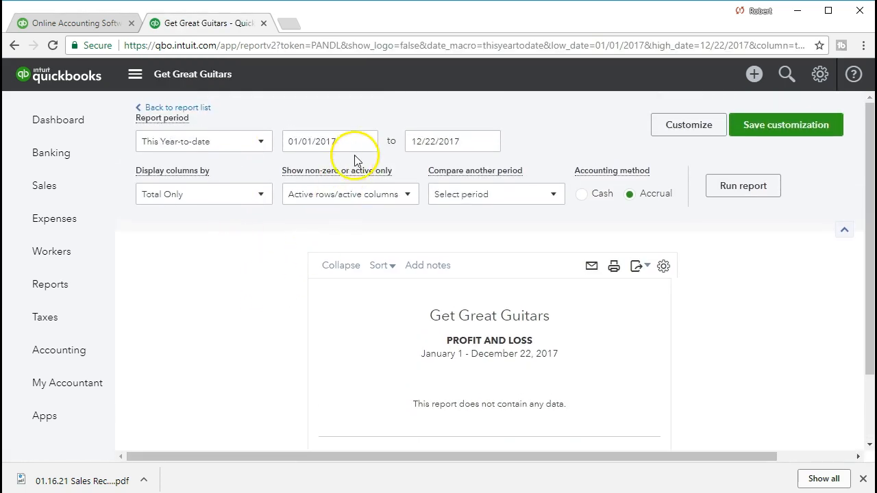
Step: Run the Profit and Loss report for the period 01/01/2021 to 01/31/2021
left_click(322, 142)
type("01/01/2021")
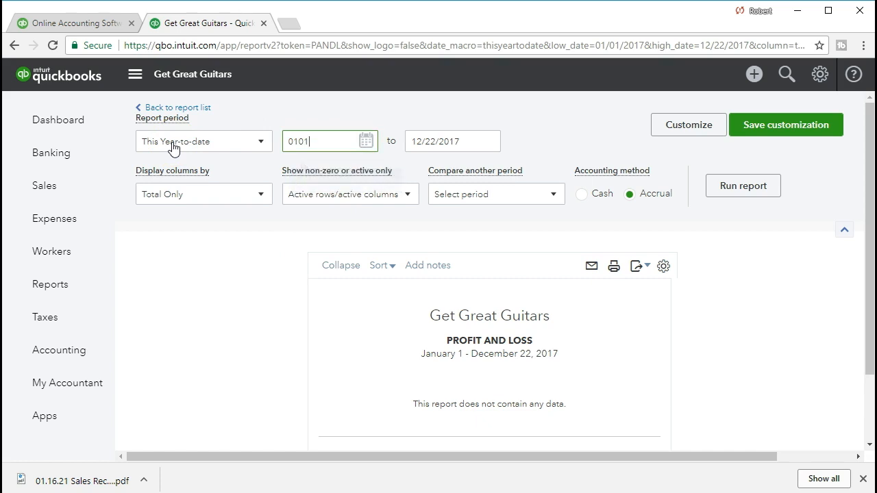
key("Tab")
type("01/31/2021")
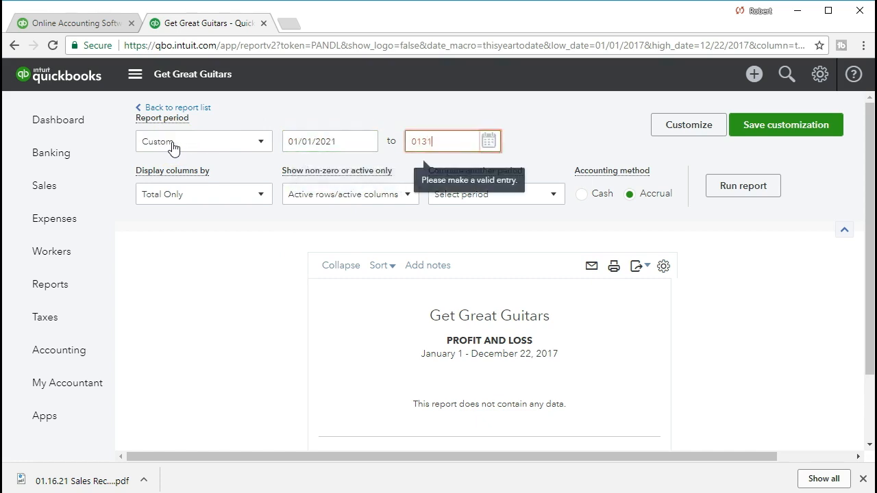
key("Tab")
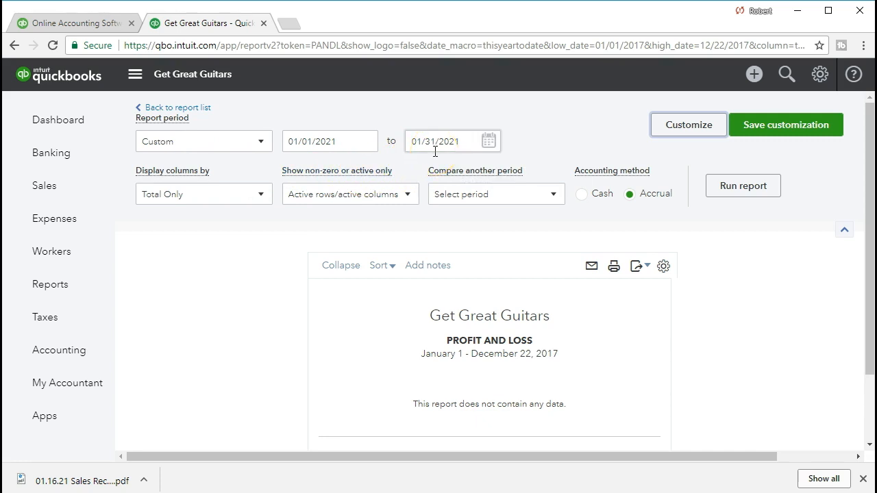
left_click(745, 194)
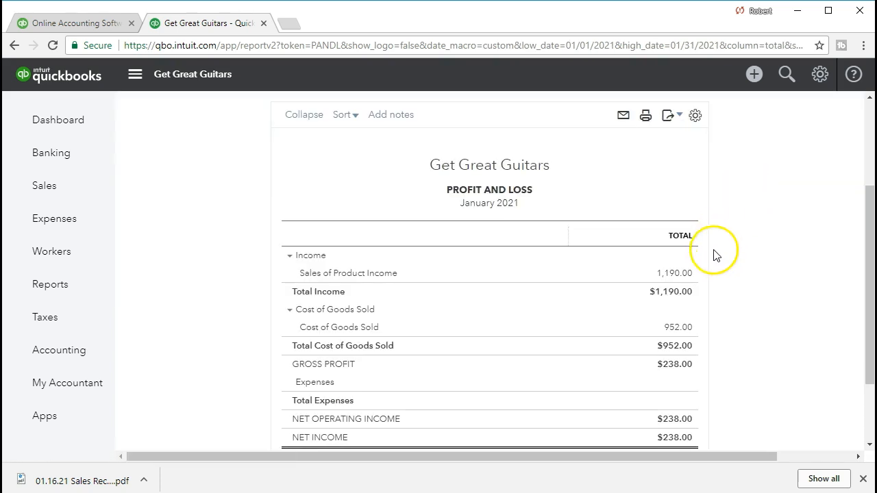
Step: Drill down from Sales of Product Income to the String Music sales receipt and review its product line, sales tax and totals
scroll(706, 286, "down", 1)
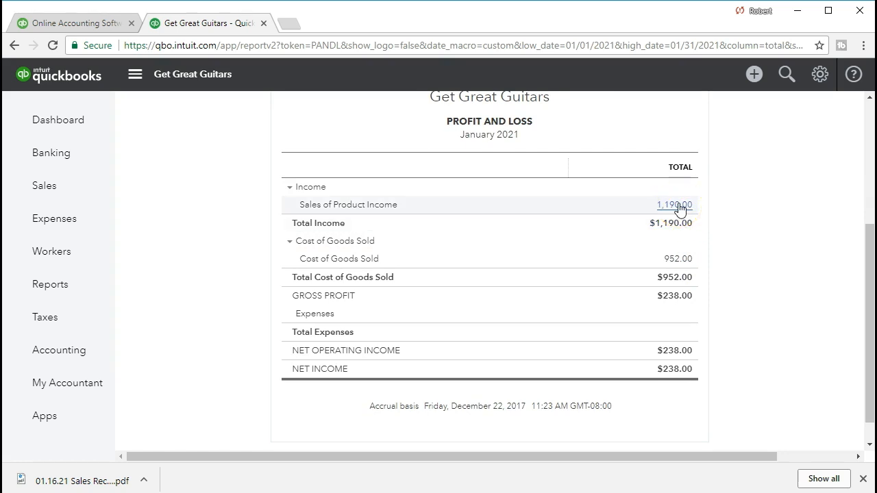
left_click(678, 207)
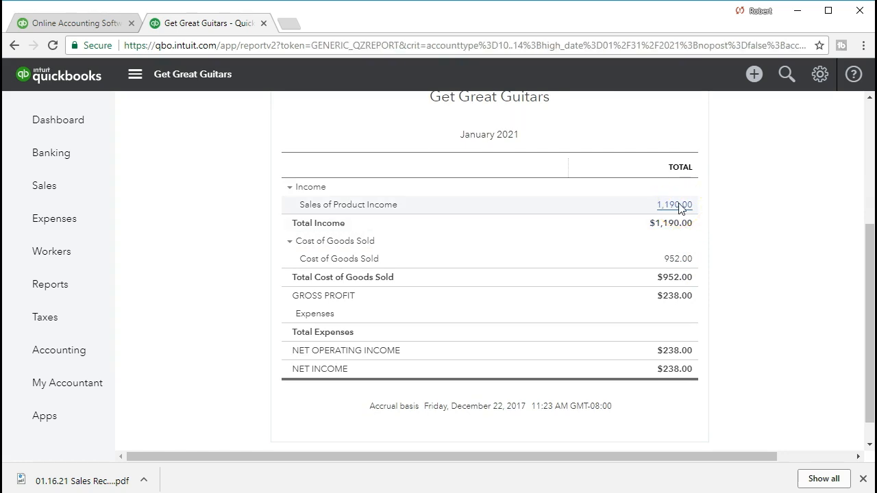
left_click_drag(662, 456, 720, 454)
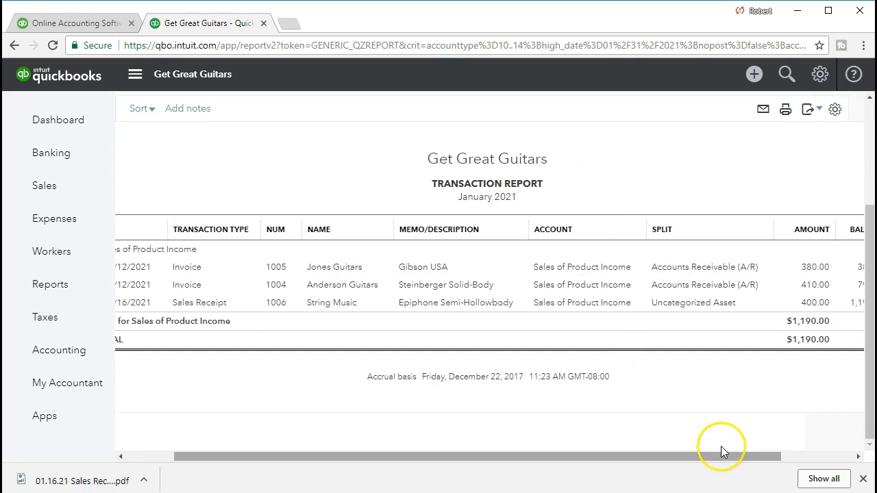
left_click(806, 306)
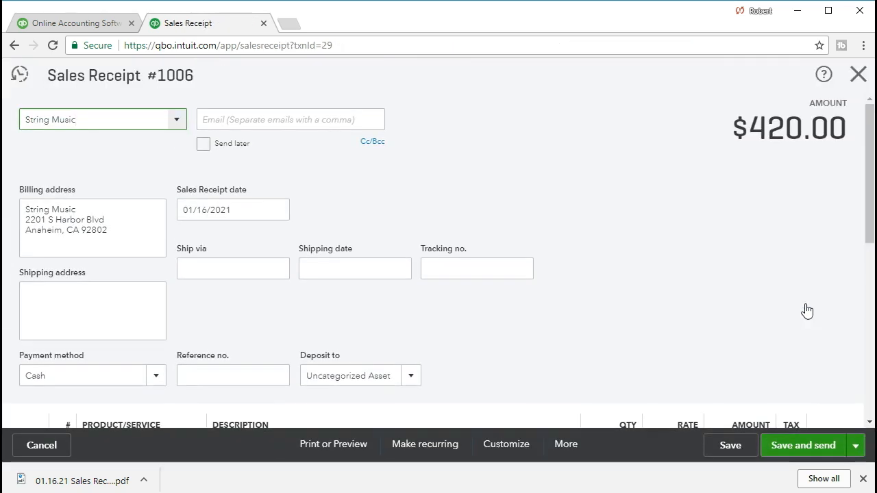
scroll(701, 310, "down", 5)
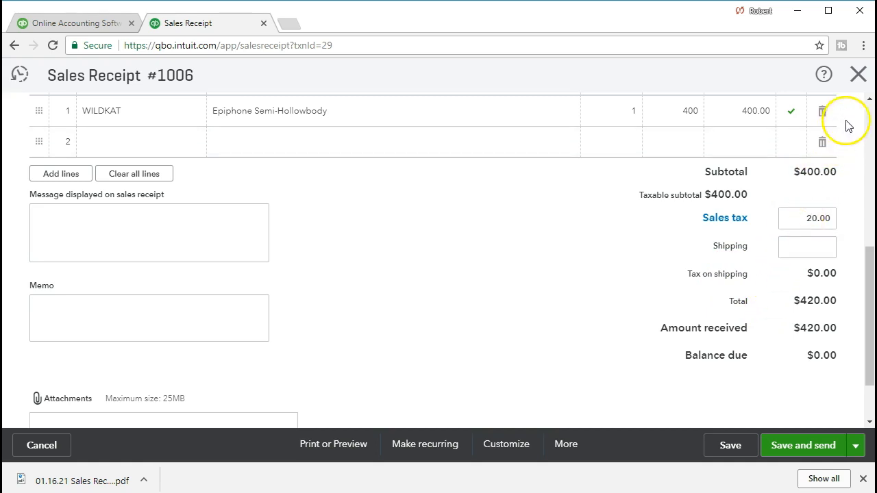
Step: Close the sales receipt and return from the transaction report to the Profit and Loss report
left_click(857, 87)
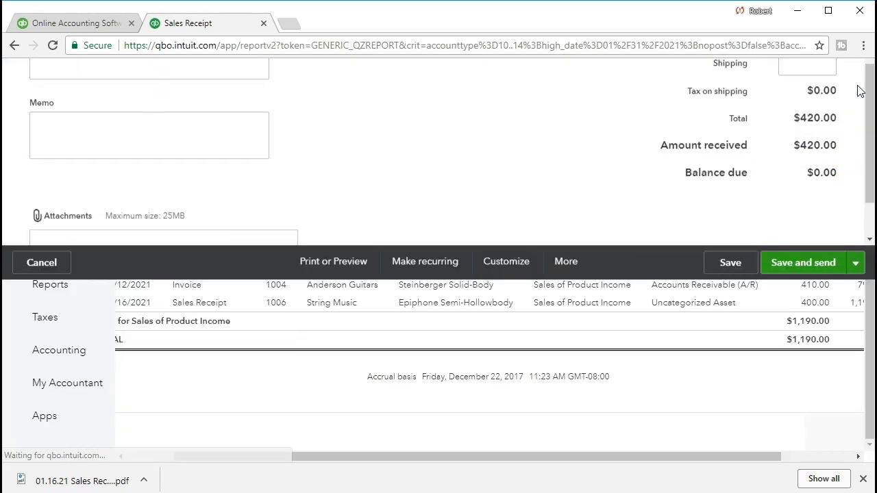
scroll(387, 291, "up", 3)
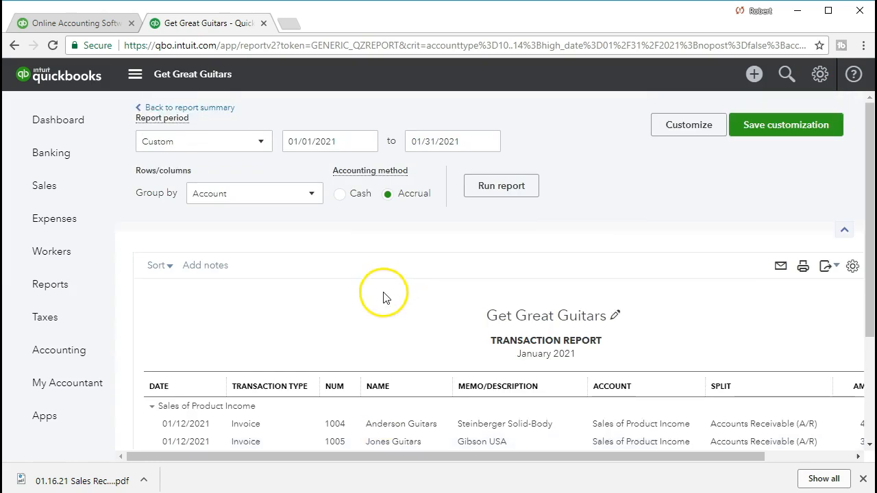
left_click(214, 112)
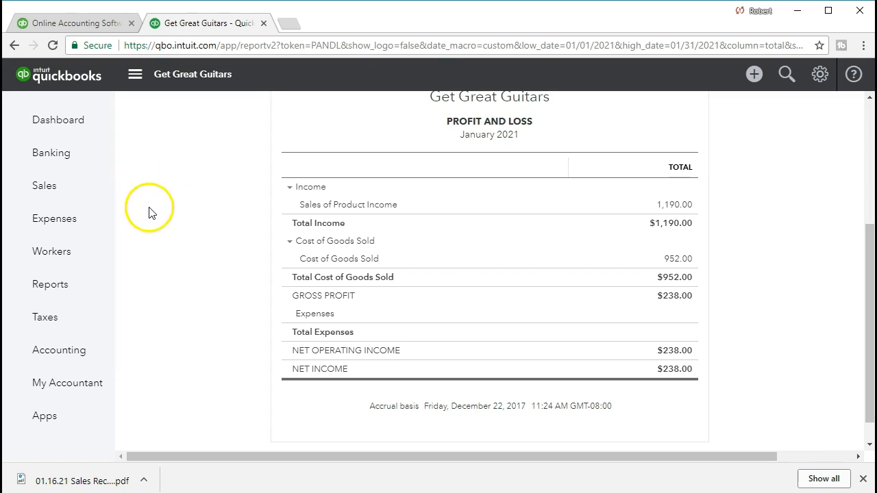
Step: Search the reports for "bal" and reopen the Balance Sheet report
left_click(79, 288)
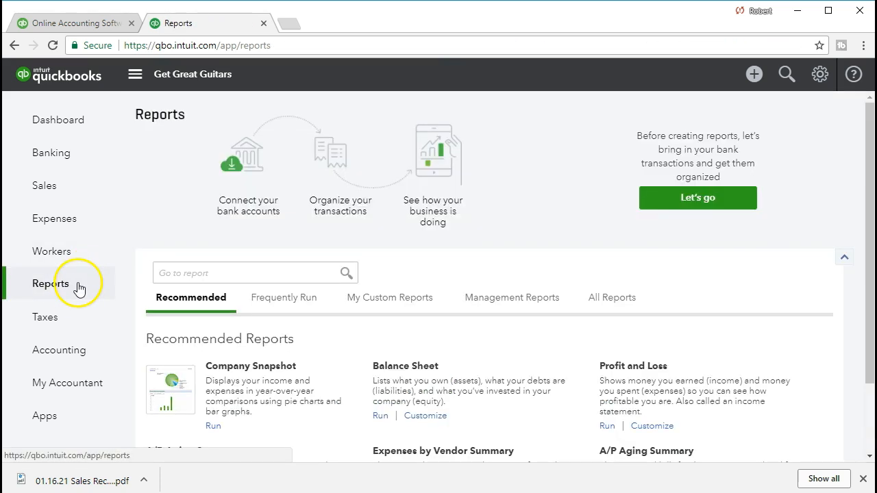
left_click(172, 274)
type("bal")
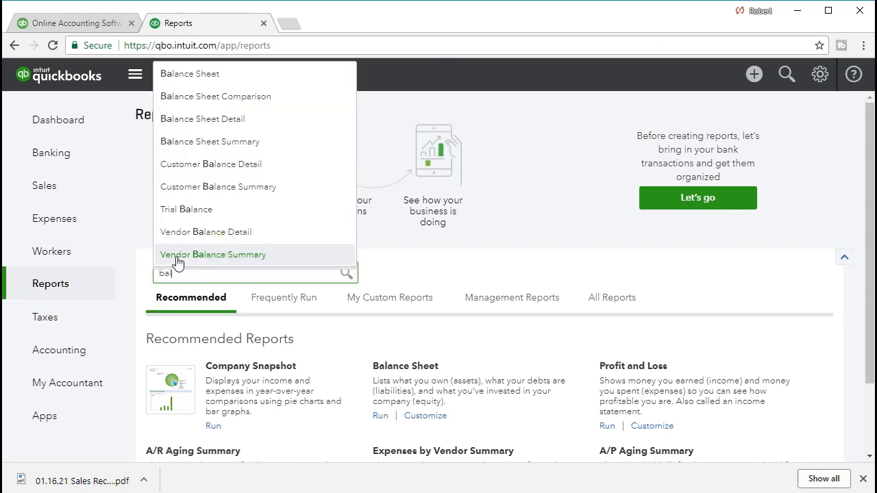
left_click(204, 76)
Step: Run the Balance Sheet report for the period 01/01/2021 to 01/31/2021
scroll(240, 172, "up", 1)
left_click(313, 141)
type("010121")
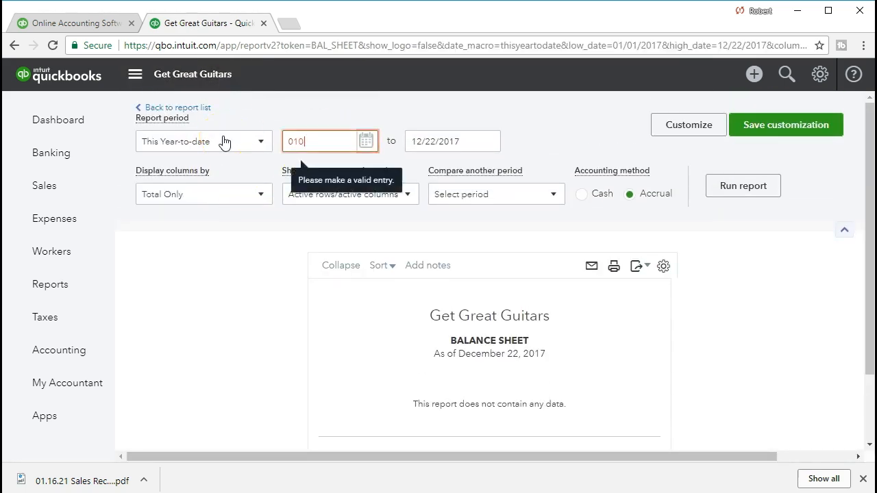
key("Tab")
type("01/31/2021")
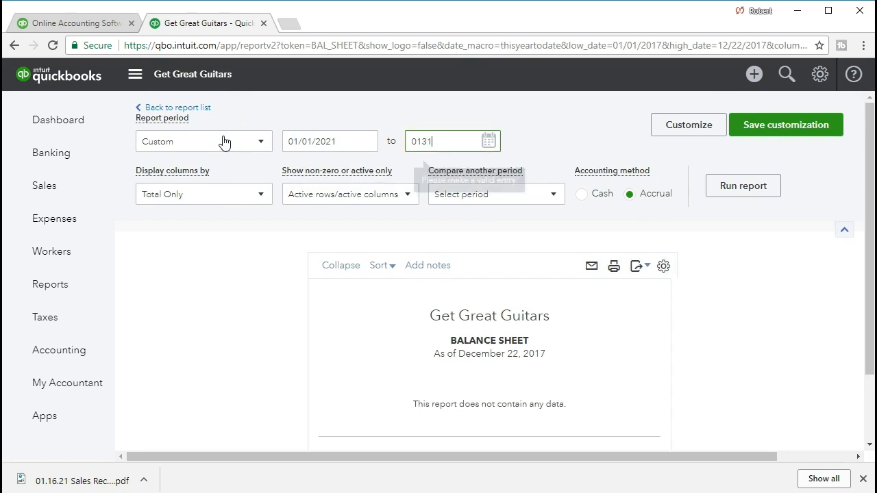
key("Tab")
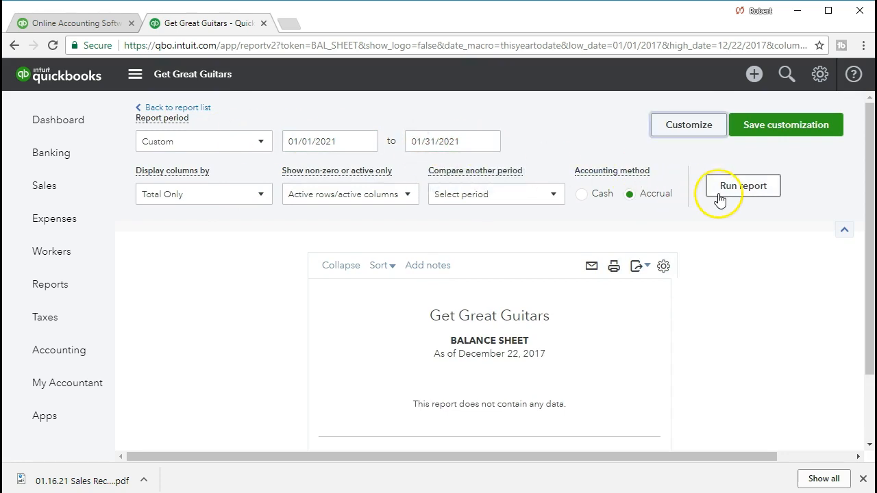
left_click(719, 197)
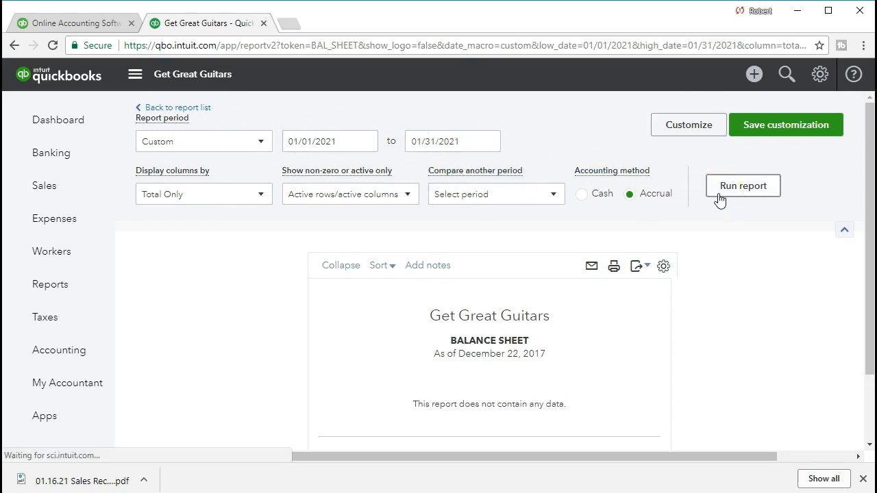
Step: Drill down from California State Board of Equalization Payable to the String Music sales receipt and review its sales tax
scroll(573, 323, "down", 1)
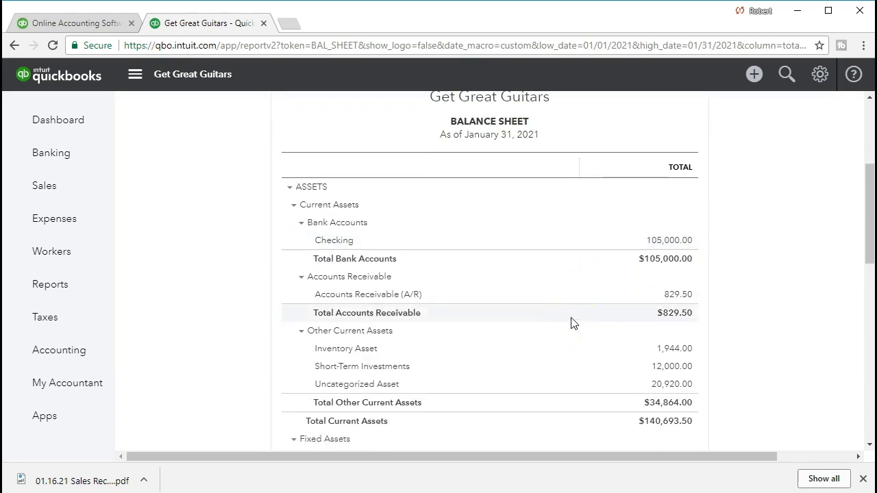
scroll(573, 323, "down", 5)
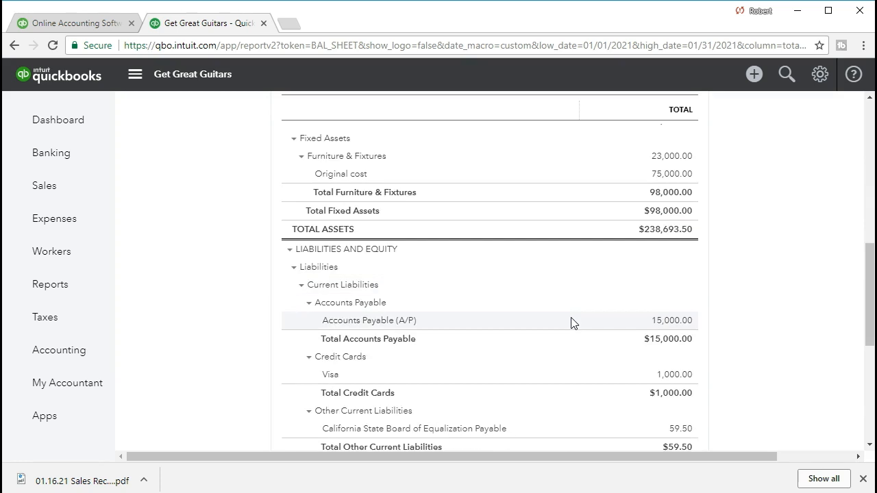
scroll(573, 323, "down", 1)
left_click(558, 317)
scroll(558, 318, "down", 1)
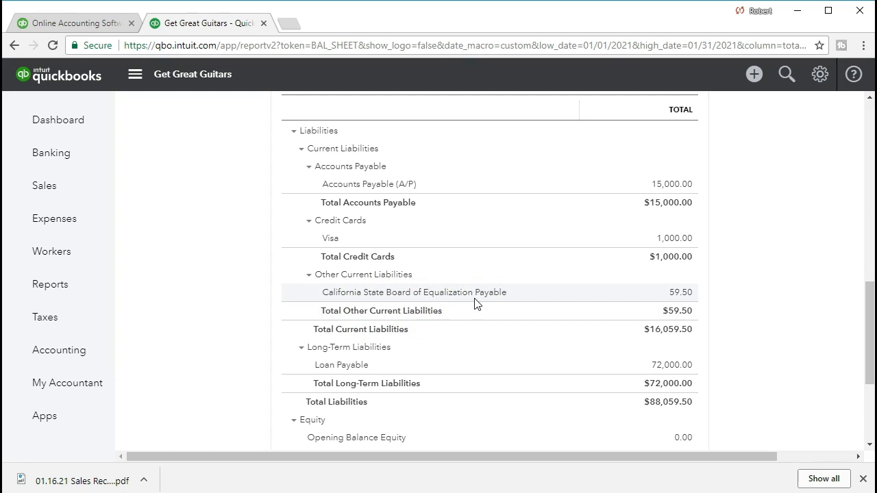
left_click(674, 296)
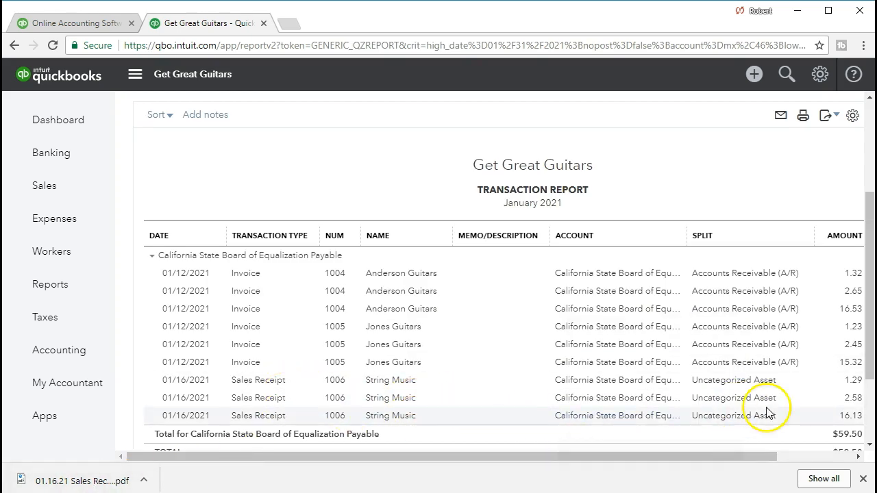
left_click(849, 417)
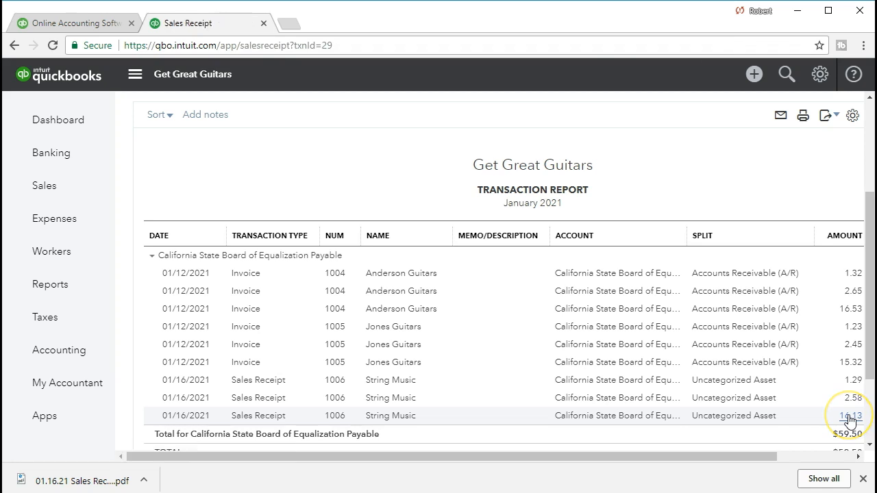
scroll(620, 317, "down", 4)
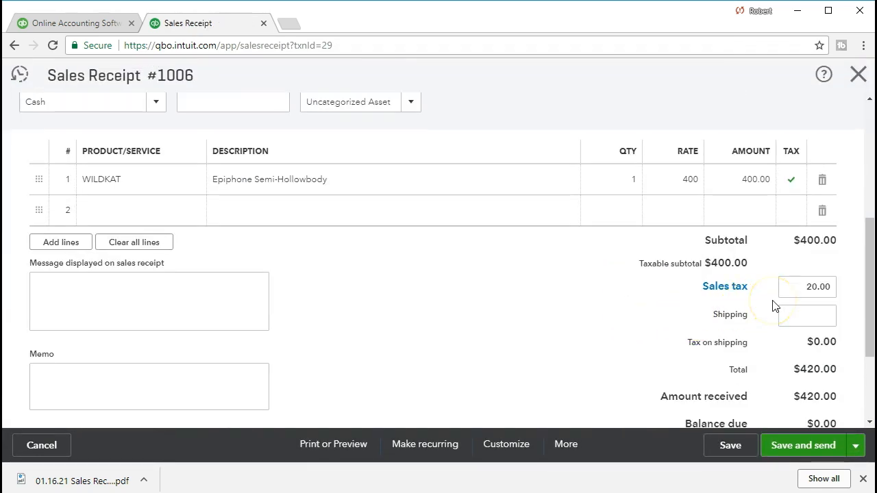
Step: Close the sales receipt and return from the transaction report to the Balance Sheet
left_click(860, 76)
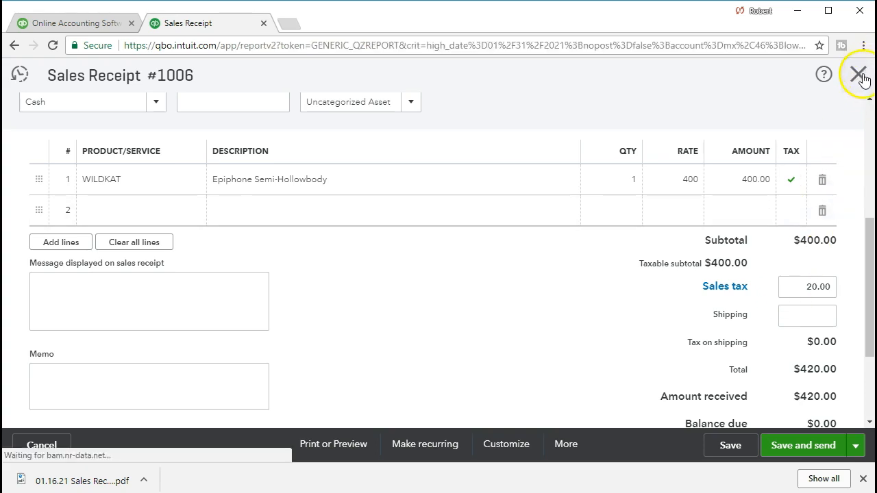
scroll(350, 222, "up", 3)
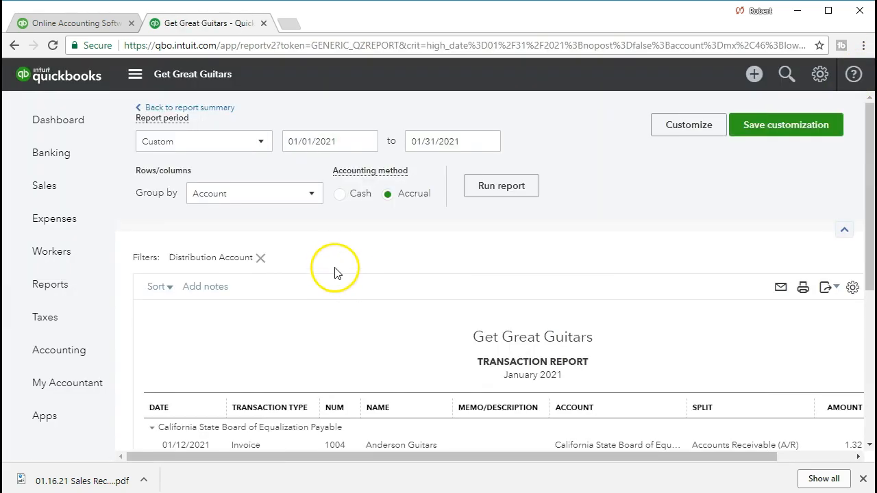
left_click(218, 110)
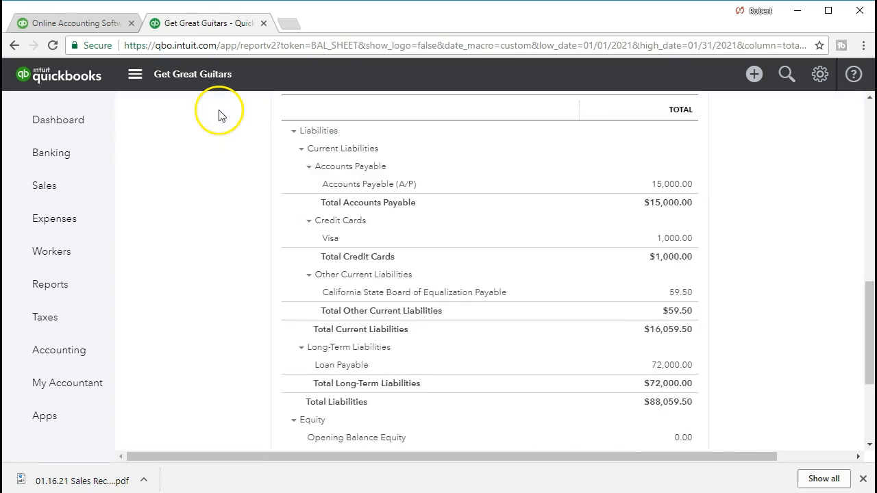
Step: Drill down from Inventory Asset on the Balance Sheet to the String Music sales receipt through its transaction amount
scroll(238, 304, "up", 1)
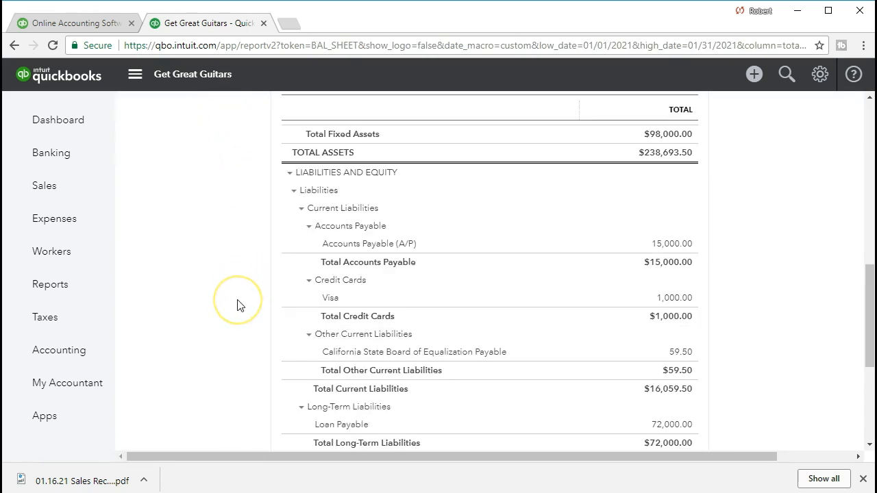
scroll(238, 304, "up", 4)
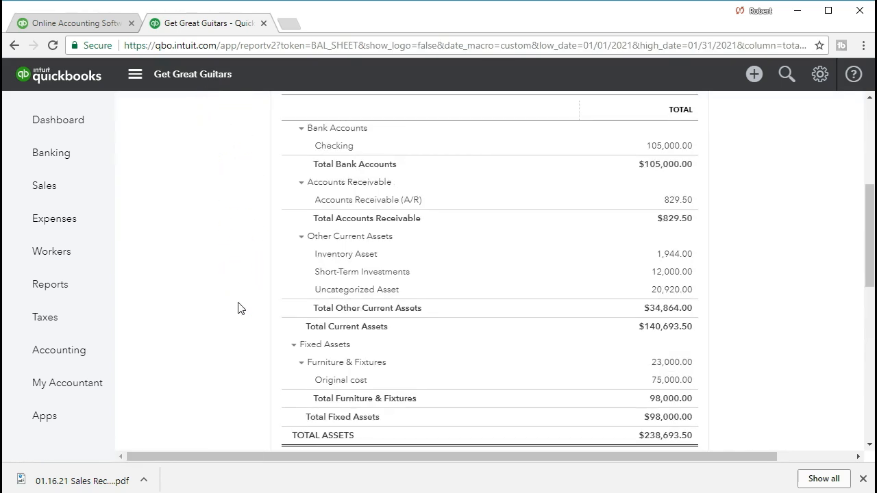
scroll(239, 308, "up", 1)
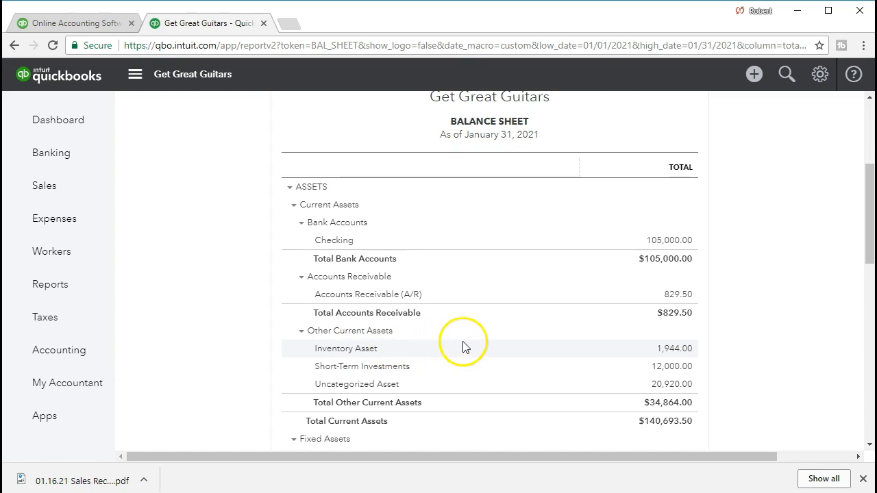
left_click(674, 354)
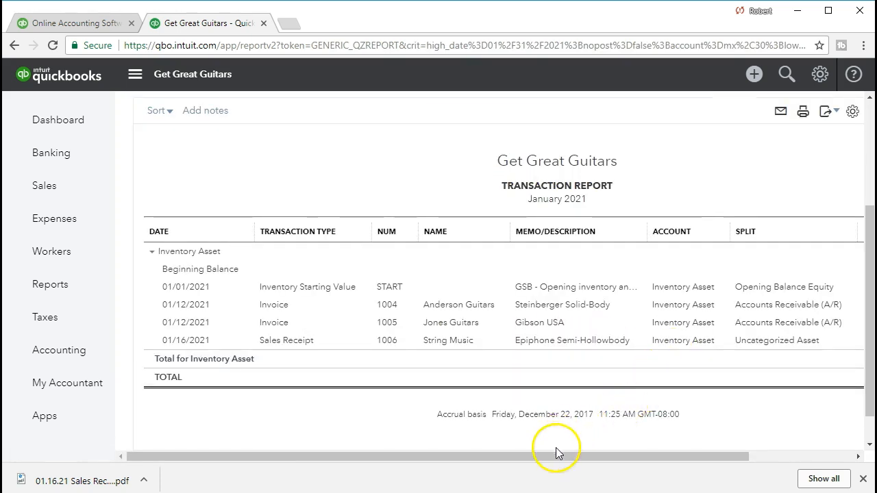
left_click_drag(558, 456, 627, 454)
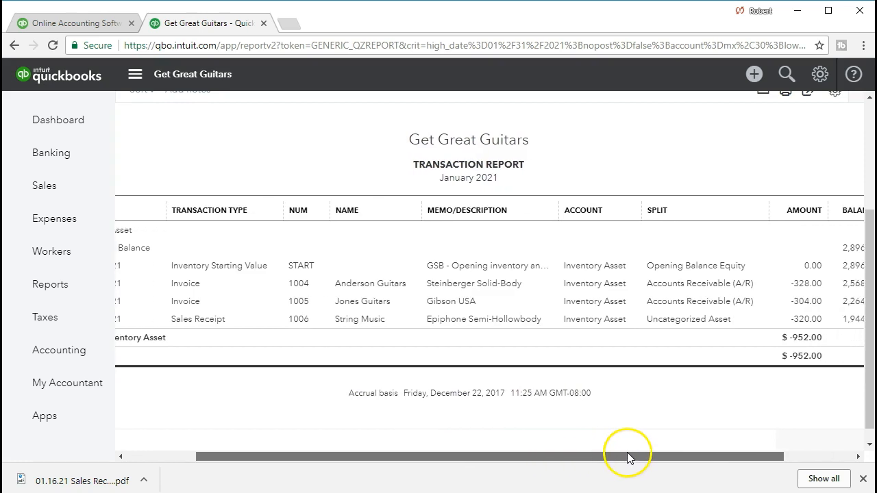
left_click(799, 324)
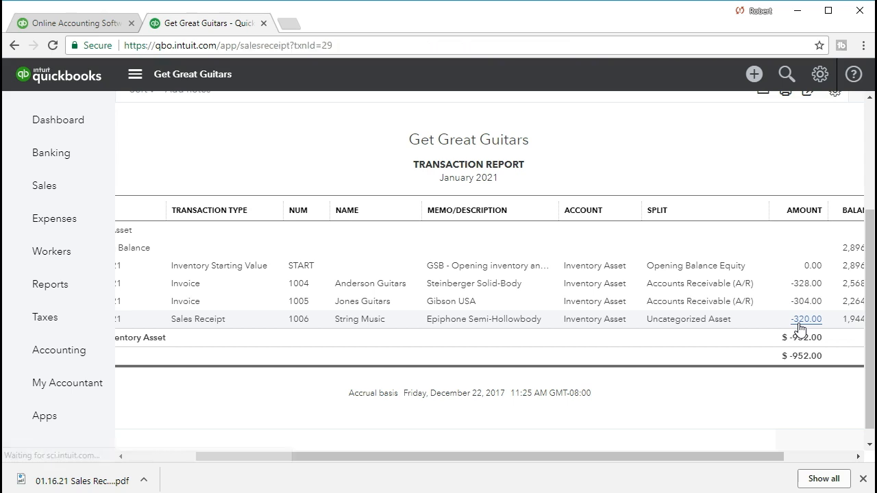
Step: Examine the sales receipt's payment details, WILDKAT product line and totals for any inventory cost, and close the receipt
scroll(638, 339, "down", 5)
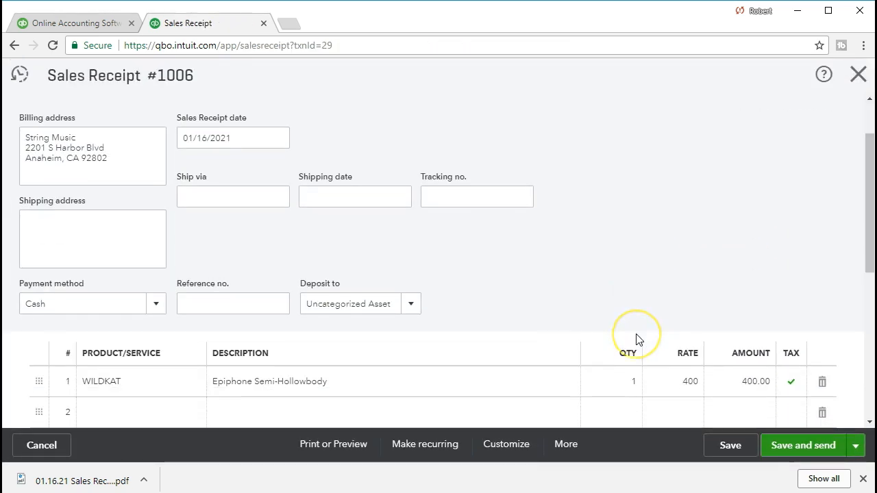
scroll(637, 339, "down", 2)
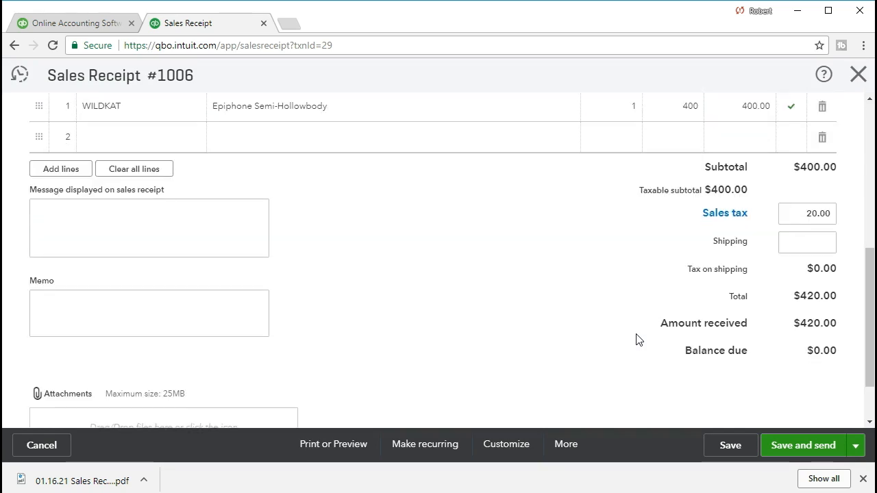
scroll(637, 339, "up", 4)
scroll(637, 340, "up", 3)
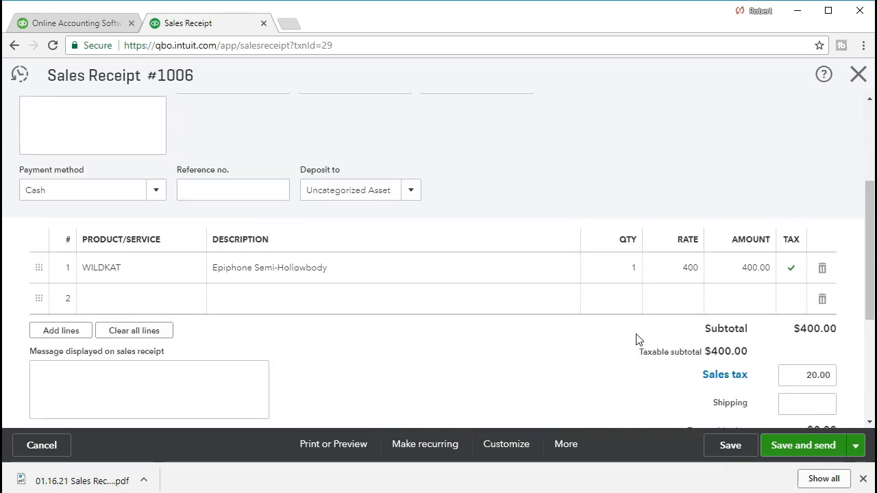
left_click(626, 334)
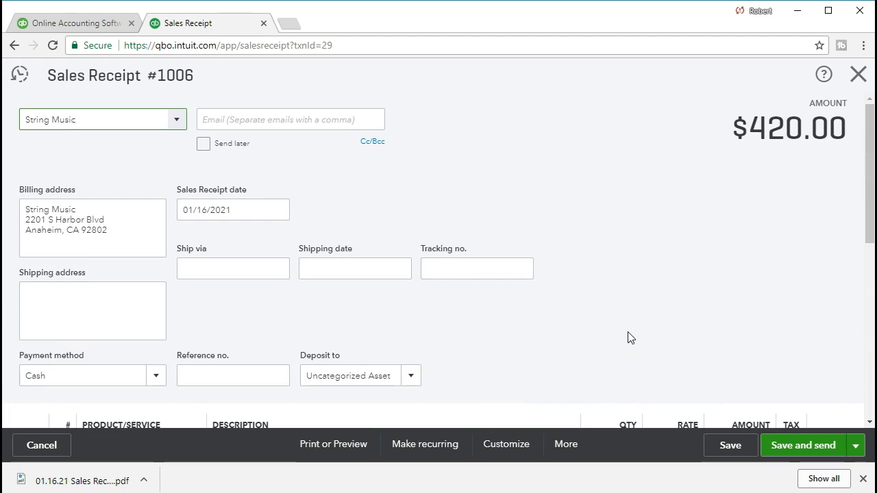
scroll(630, 338, "down", 3)
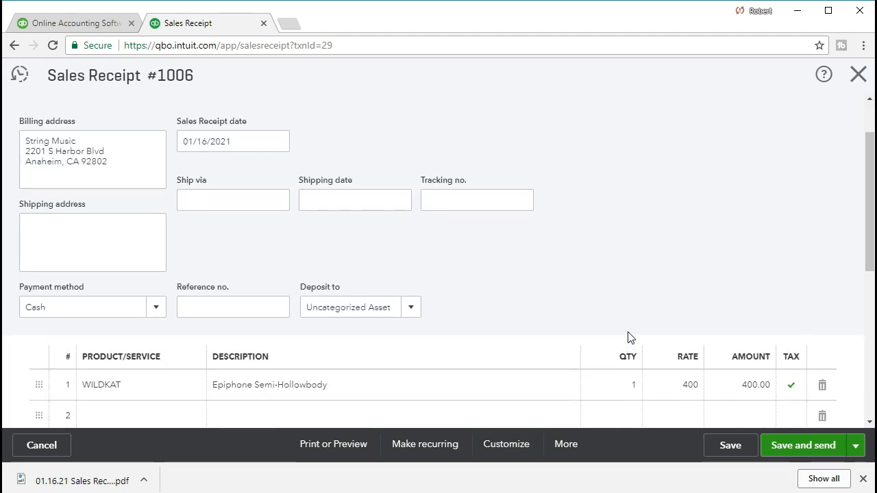
left_click(486, 338)
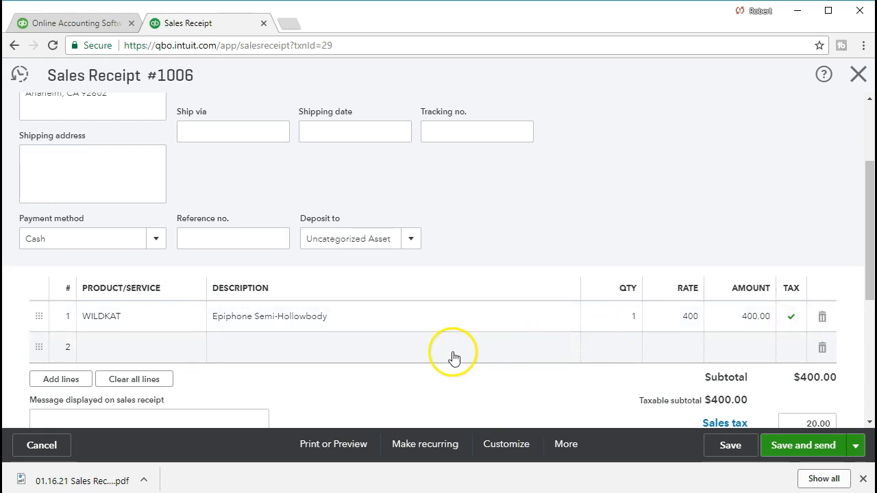
scroll(452, 359, "up", 2)
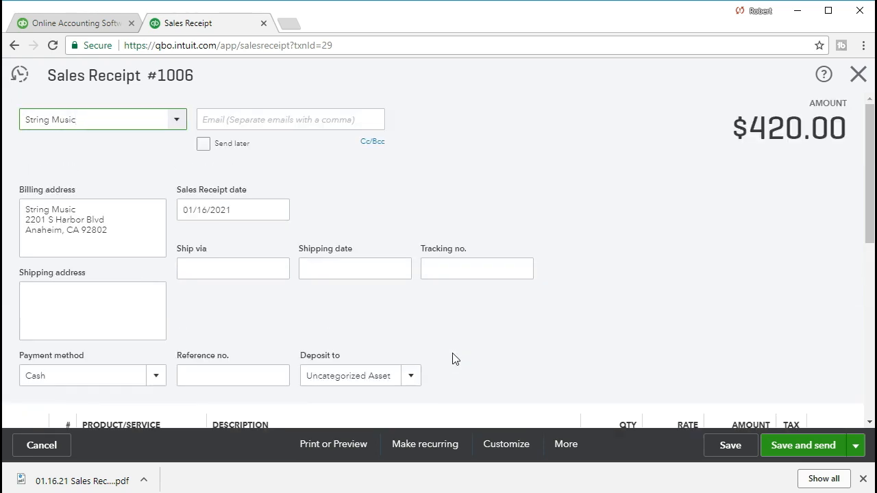
scroll(582, 220, "down", 2)
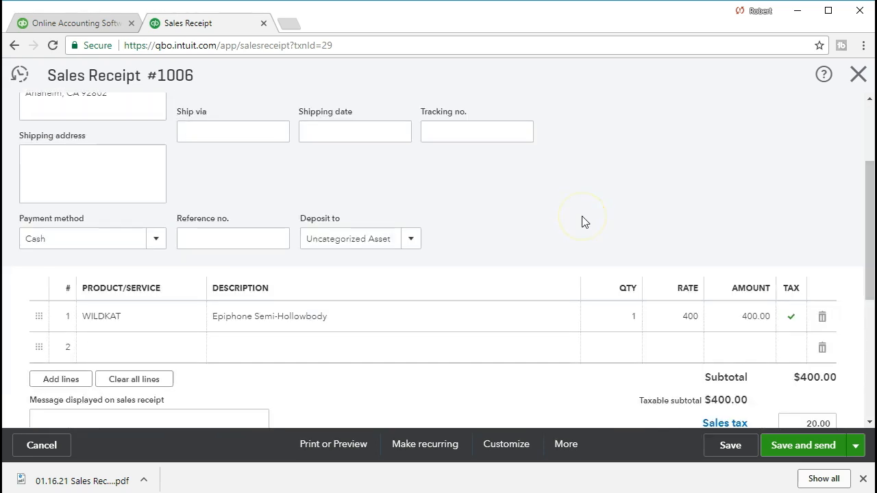
scroll(582, 220, "up", 2)
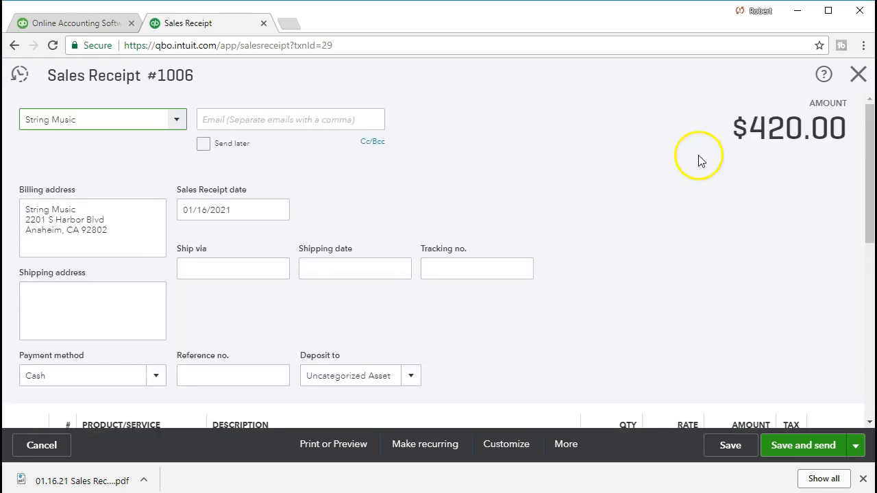
left_click(852, 76)
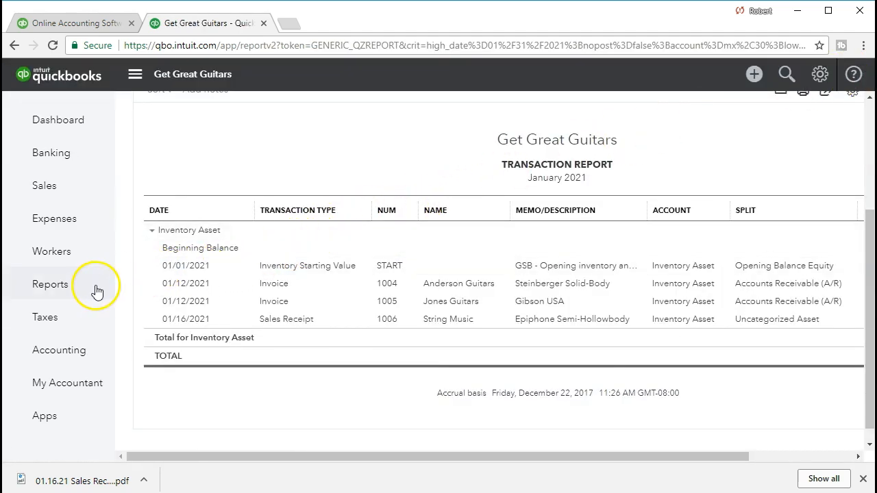
Step: Open the Products and Services list under Sales and check the cost and quantity on hand of WILDKAT
left_click(71, 198)
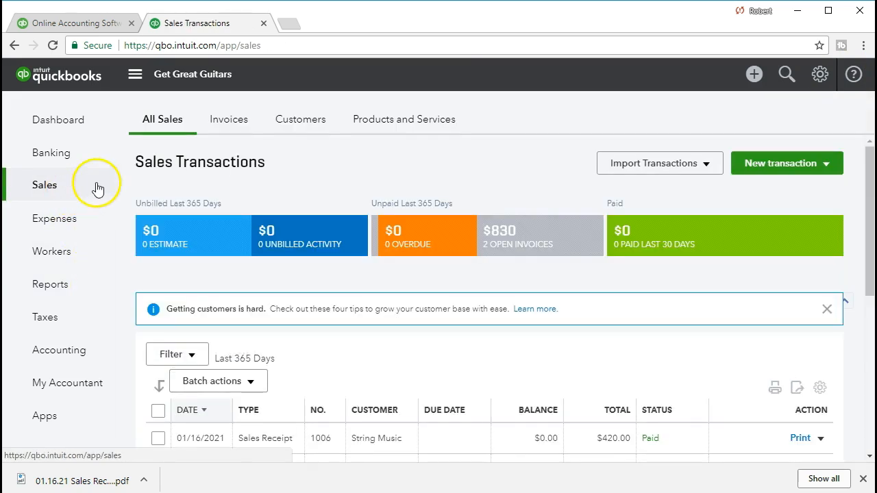
left_click(396, 126)
scroll(401, 236, "down", 1)
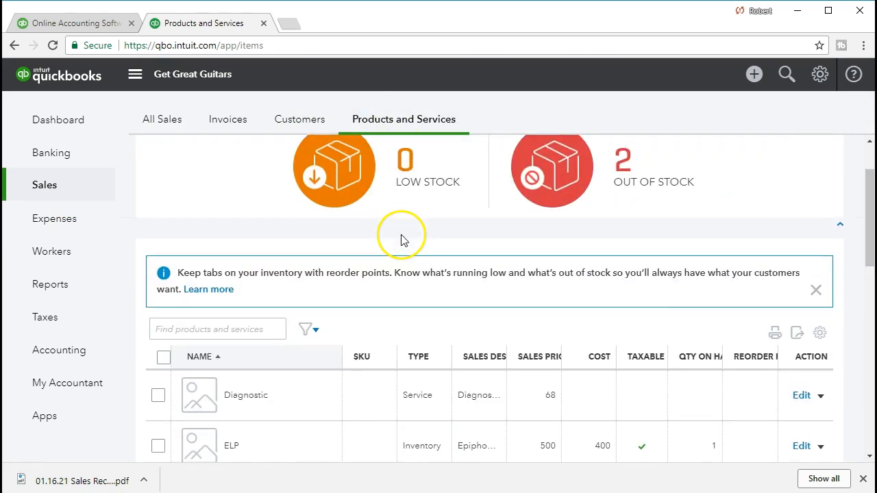
scroll(402, 240, "down", 8)
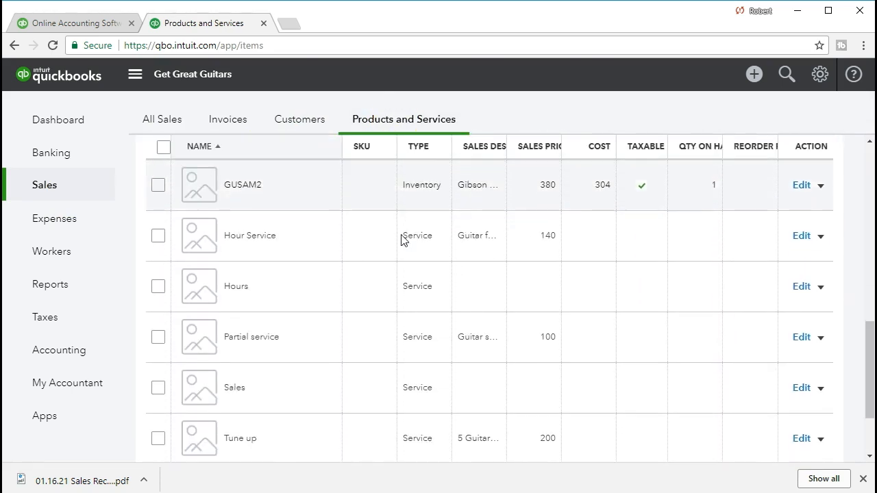
scroll(403, 240, "down", 2)
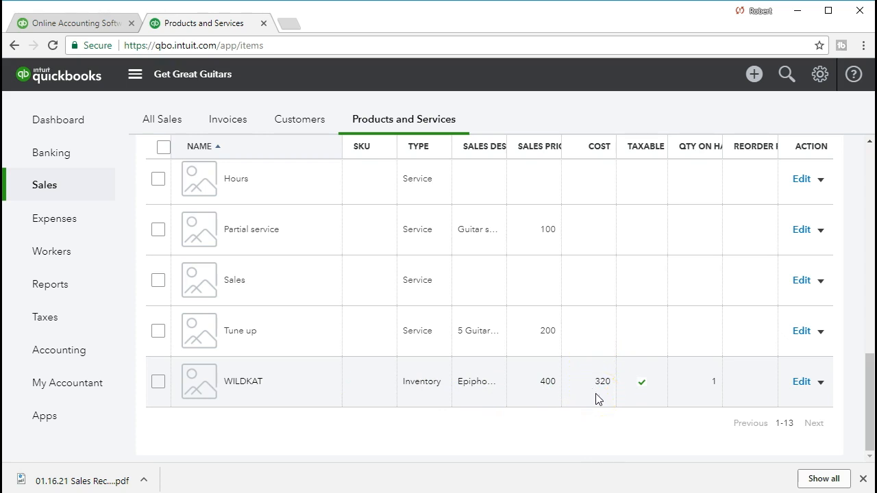
Step: Find the Profit and Loss report by searching the reports for "pro" and open it
left_click(102, 301)
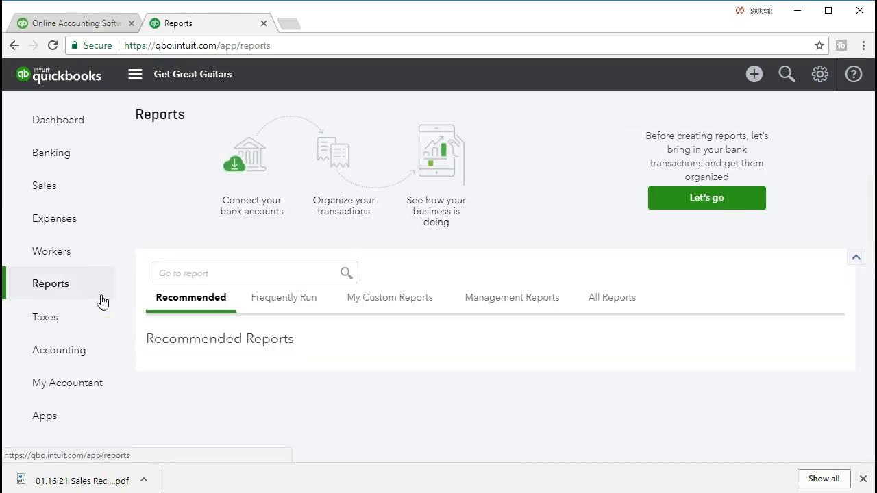
left_click(192, 273)
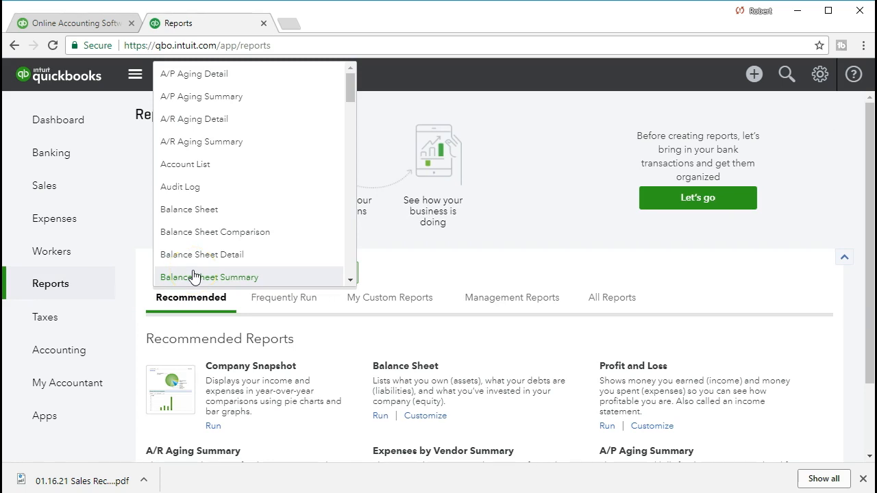
type("pro")
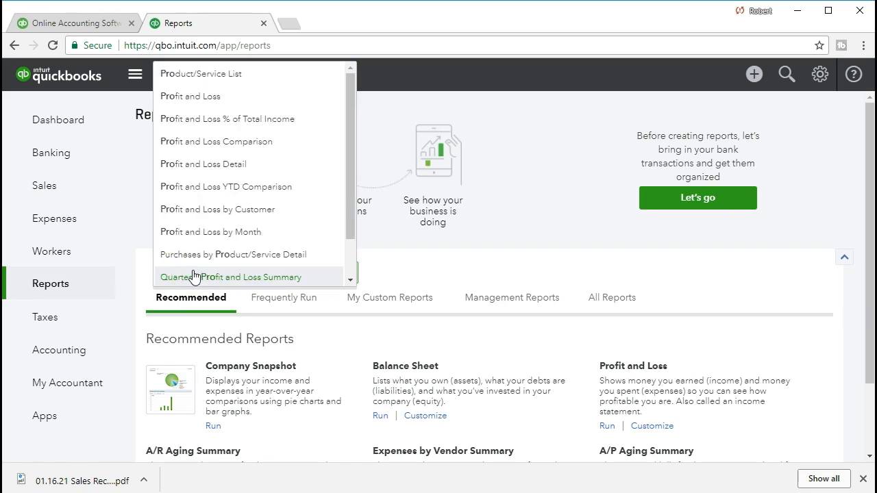
left_click(231, 104)
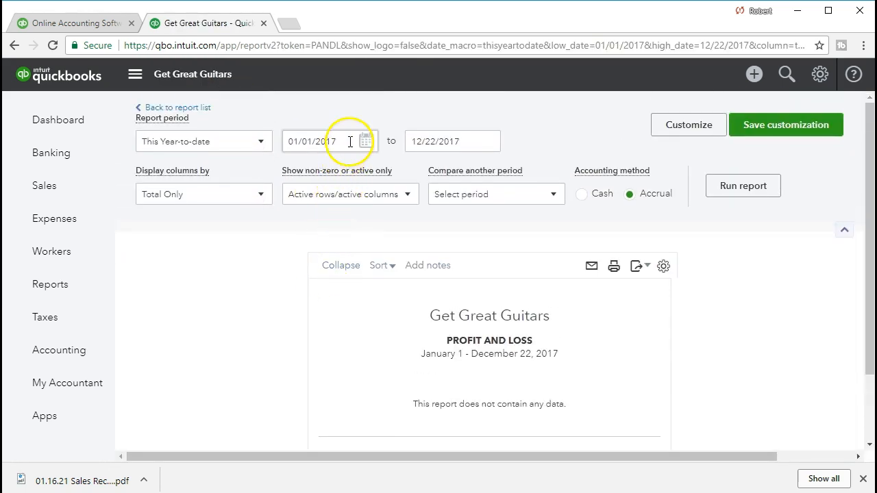
Step: Run the Profit and Loss report for the custom period 01/01/2021 to 01/31/2021
left_click(350, 141)
type("010121")
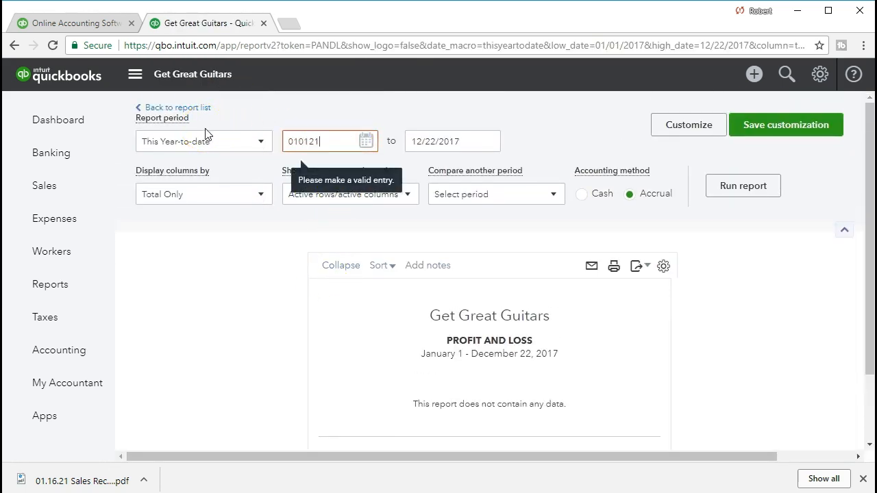
key("Tab")
type("013121")
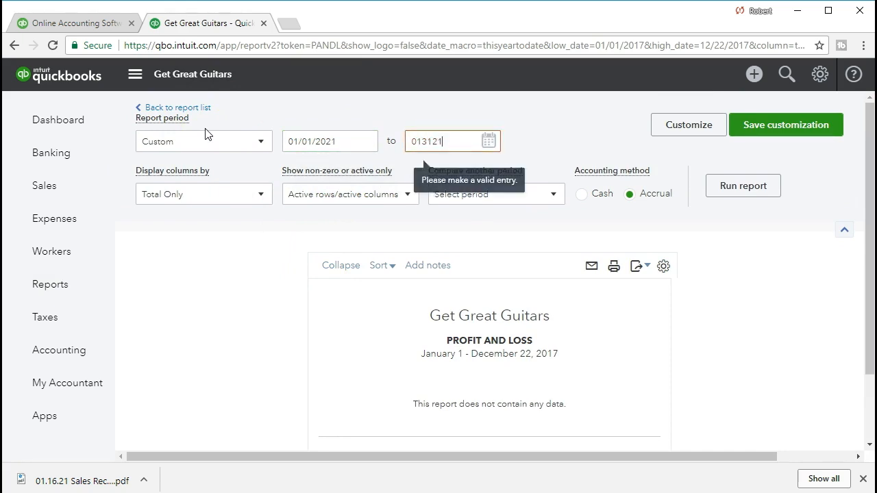
key("Tab")
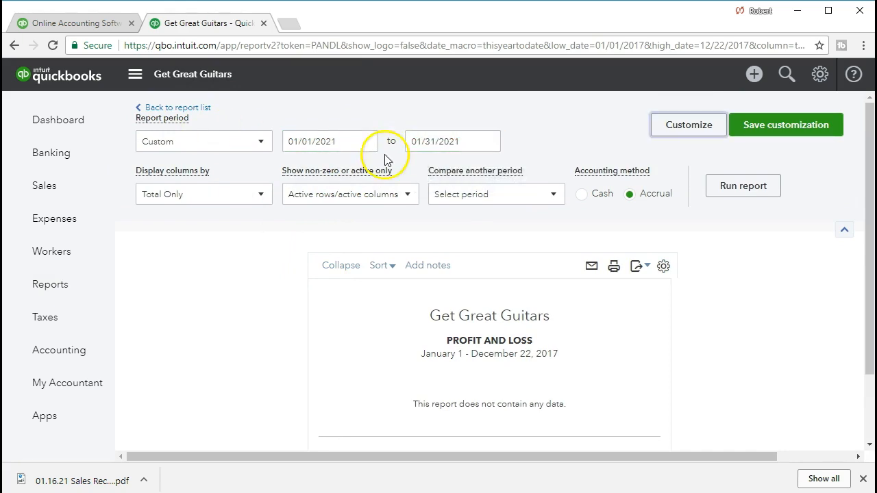
left_click(733, 188)
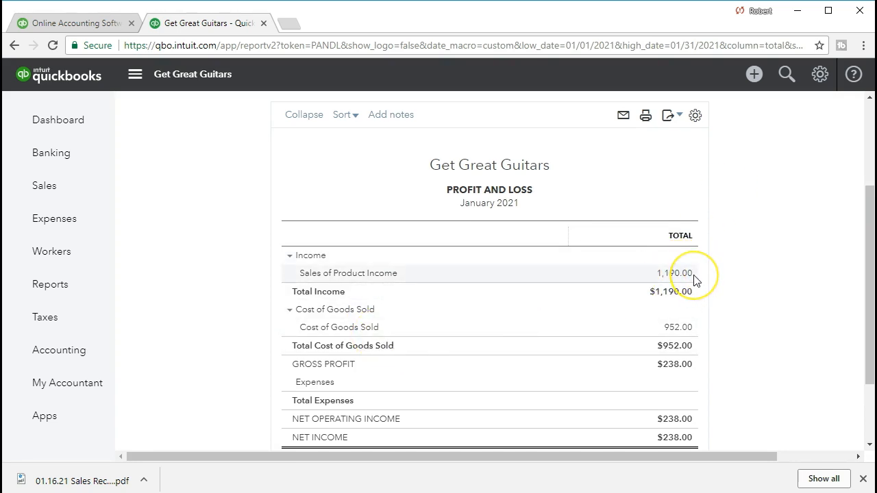
Step: Drill down from Cost of Goods Sold to the String Music sales receipt and examine its payment details, product line and totals
left_click(685, 336)
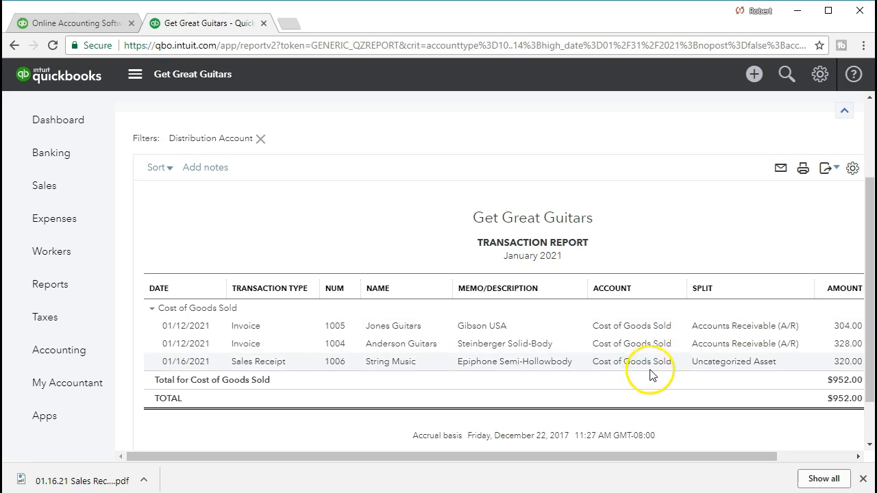
left_click(840, 367)
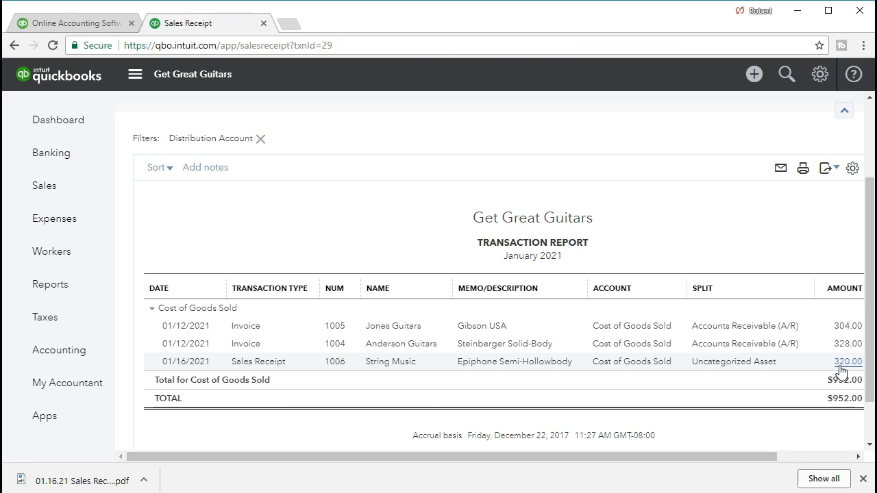
scroll(722, 329, "down", 4)
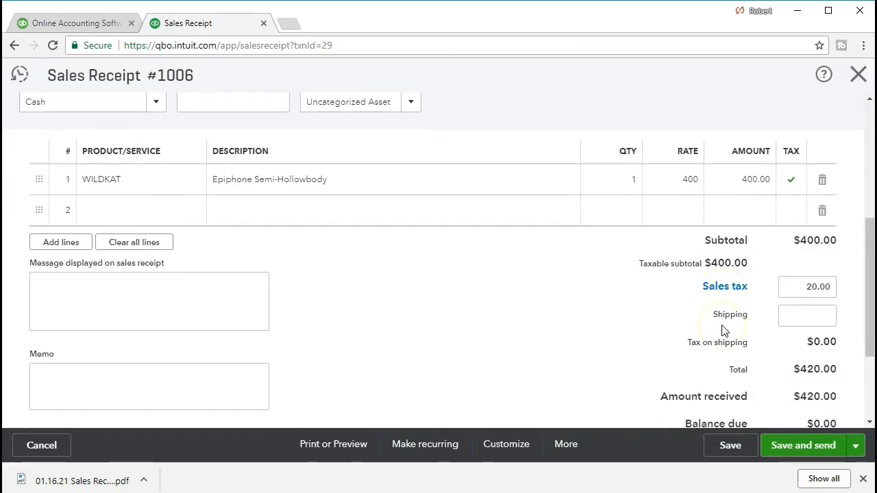
scroll(646, 348, "up", 4)
scroll(627, 355, "down", 2)
scroll(629, 353, "up", 2)
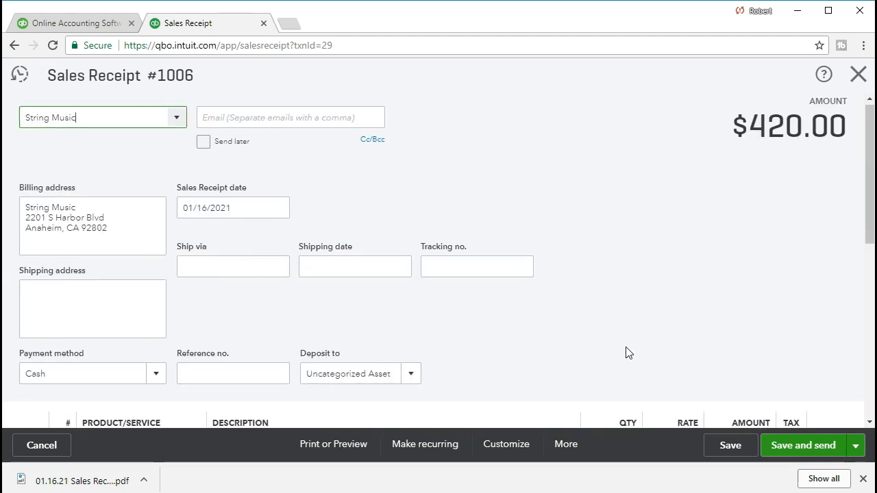
scroll(626, 353, "down", 3)
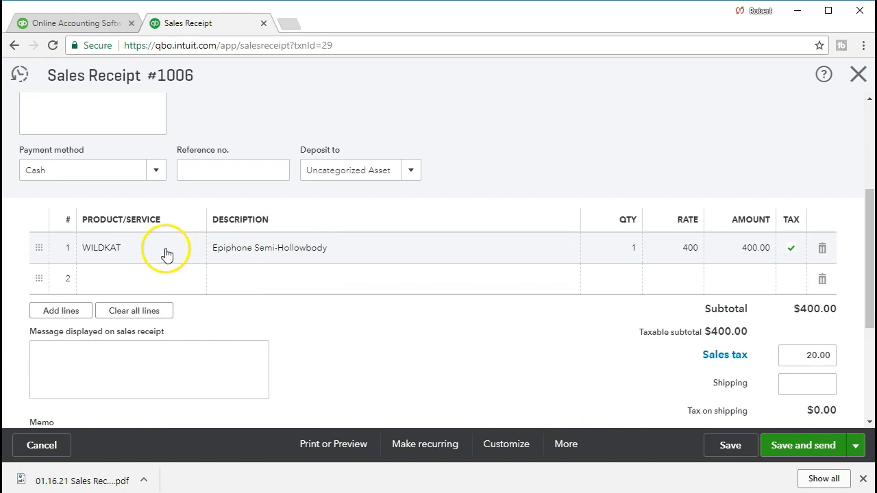
Step: Close the sales receipt and return from the transaction report to the Profit and Loss report's income and cost lines
left_click(857, 75)
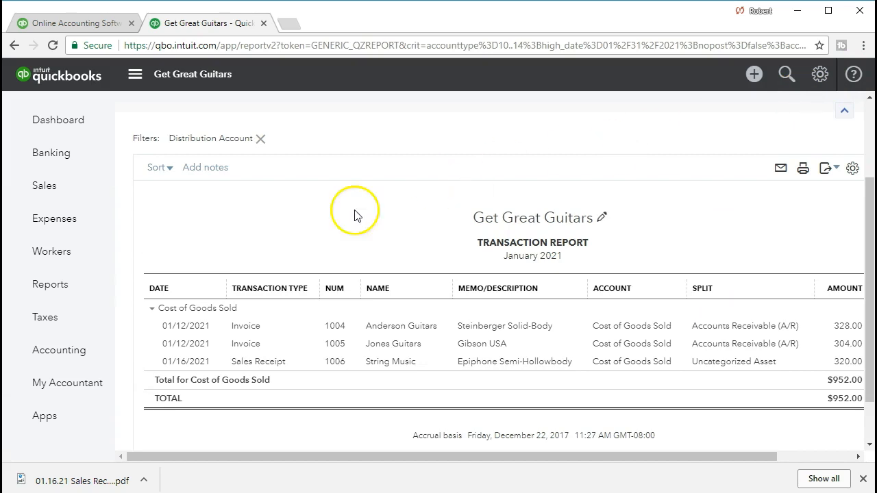
scroll(274, 247, "up", 2)
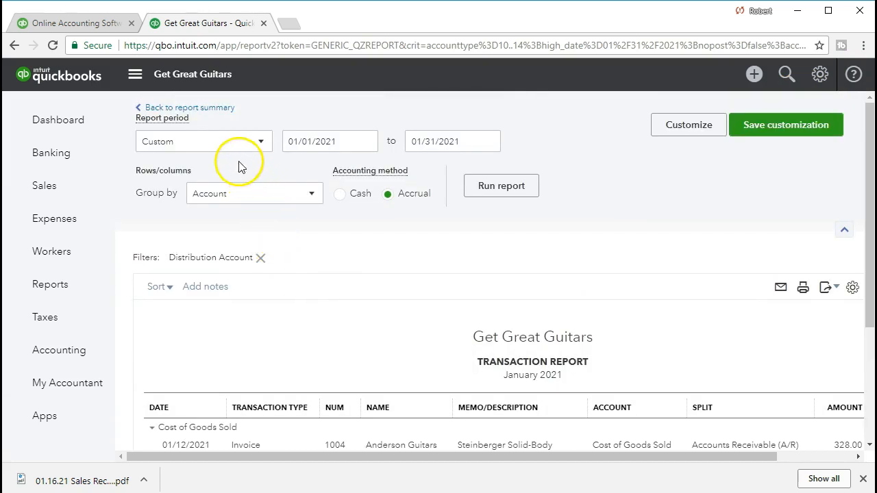
left_click(214, 118)
scroll(466, 254, "down", 1)
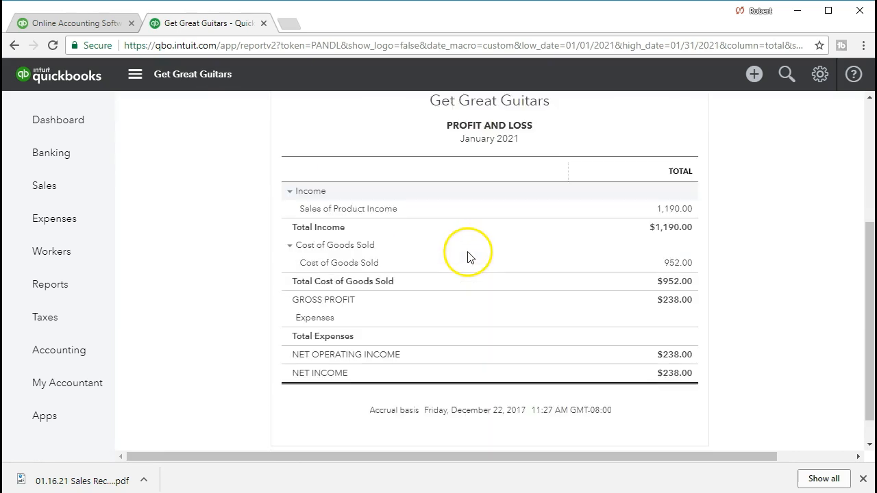